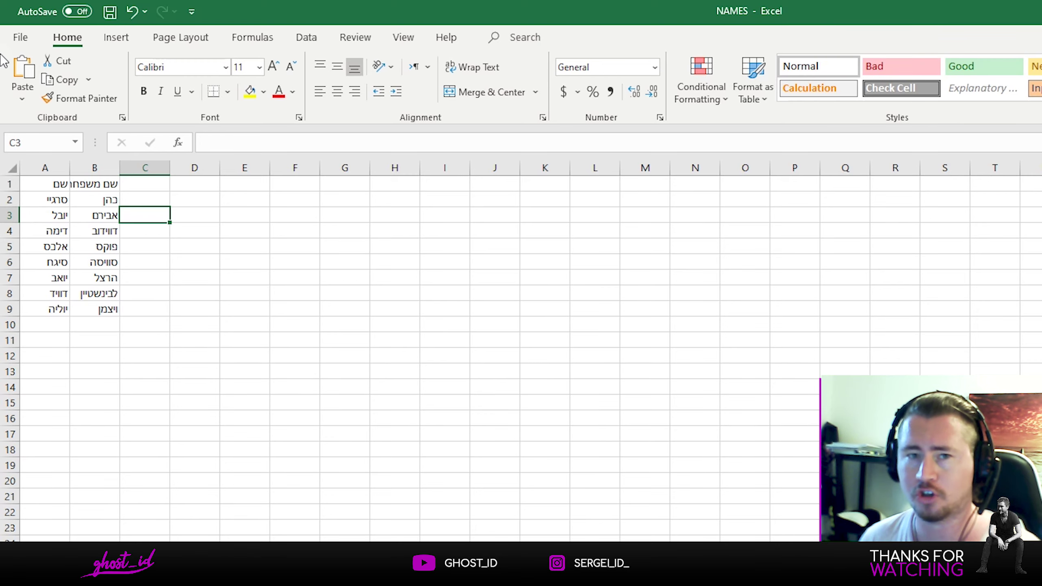
Step: Name the file shemot and set the Save As type to Unicode Text
click(20, 38)
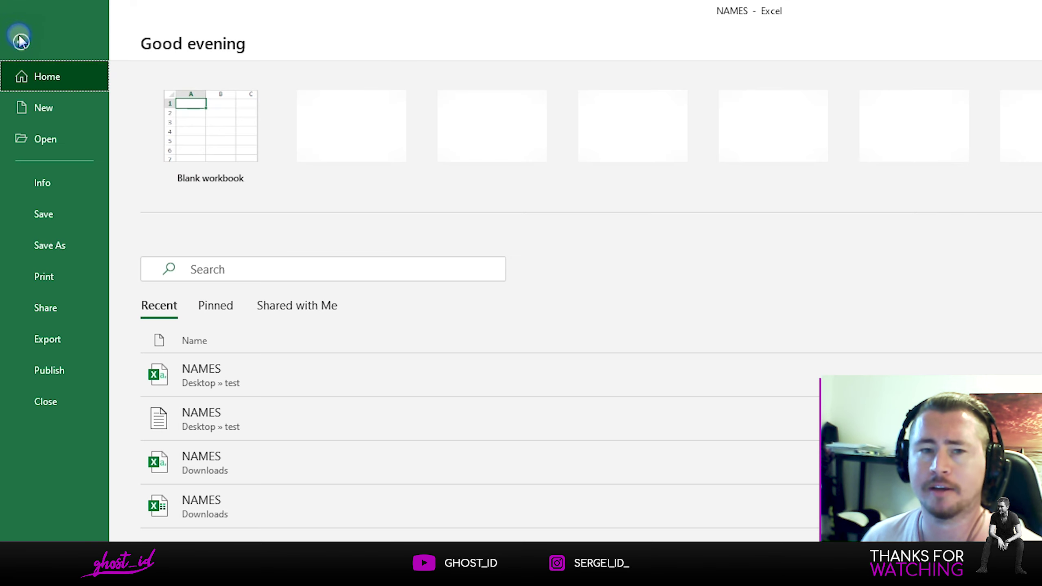
click(57, 244)
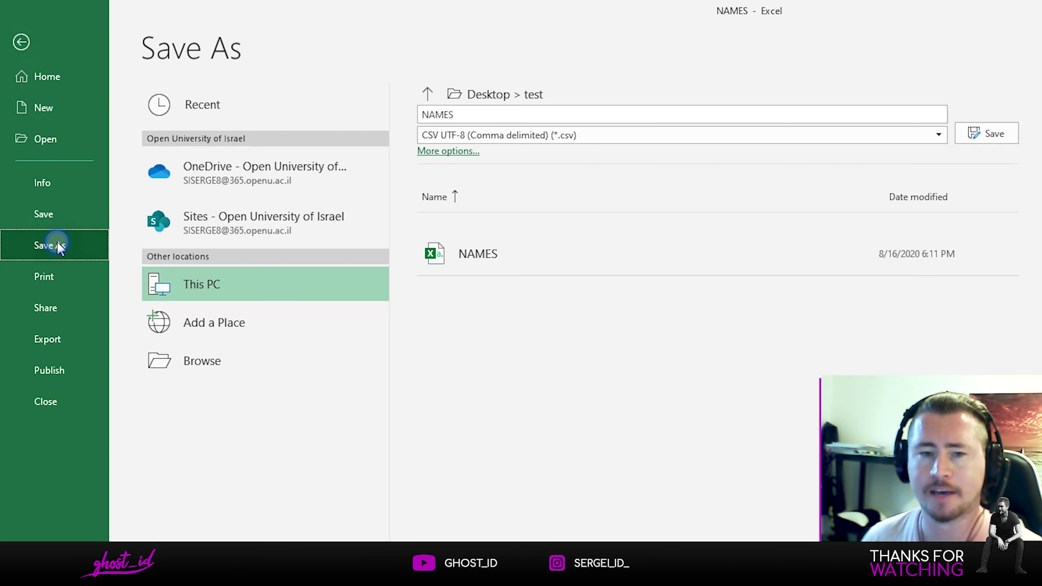
click(455, 151)
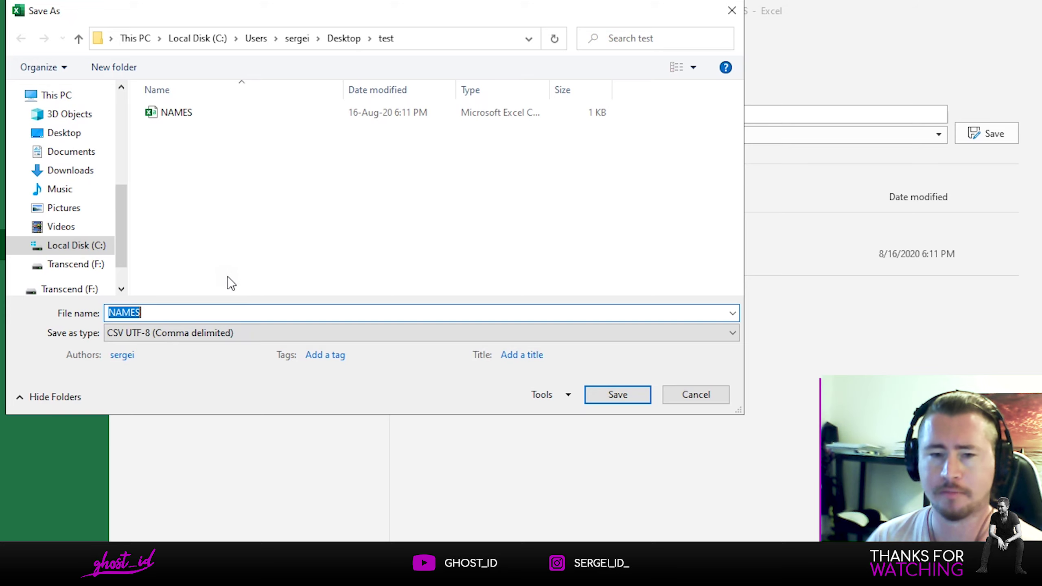
text(shemot)
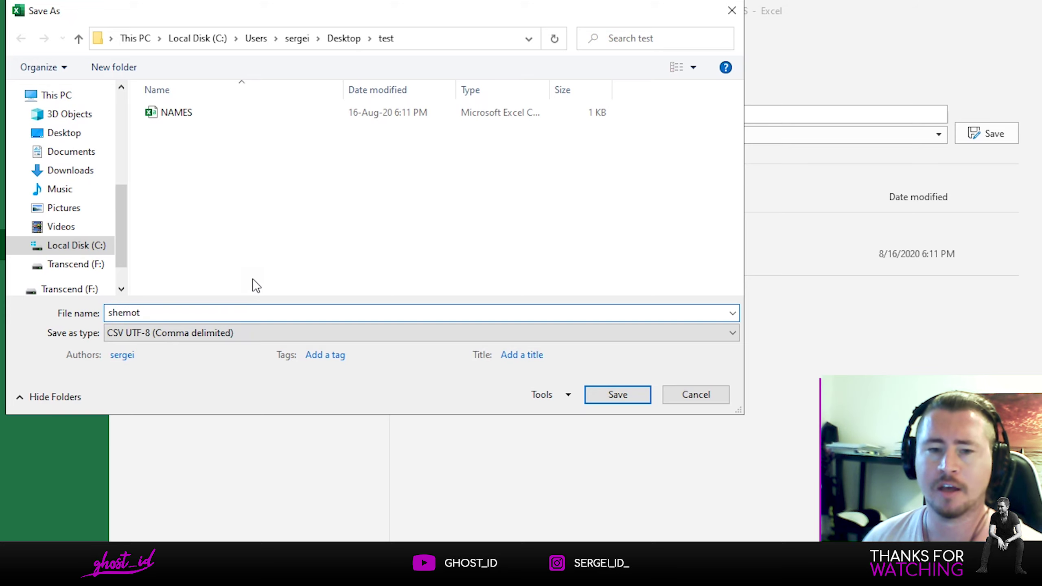
click(164, 332)
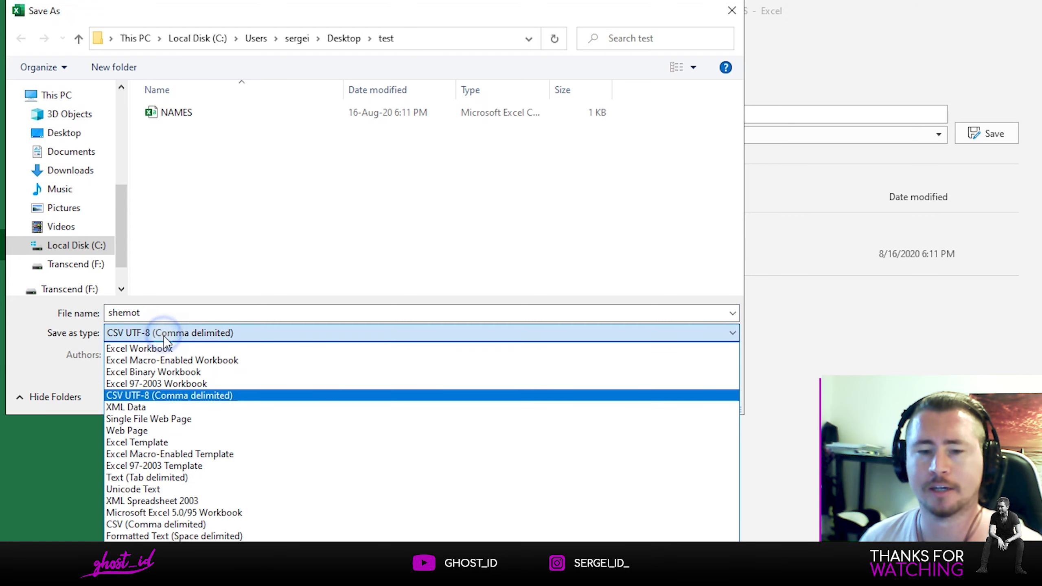
click(170, 490)
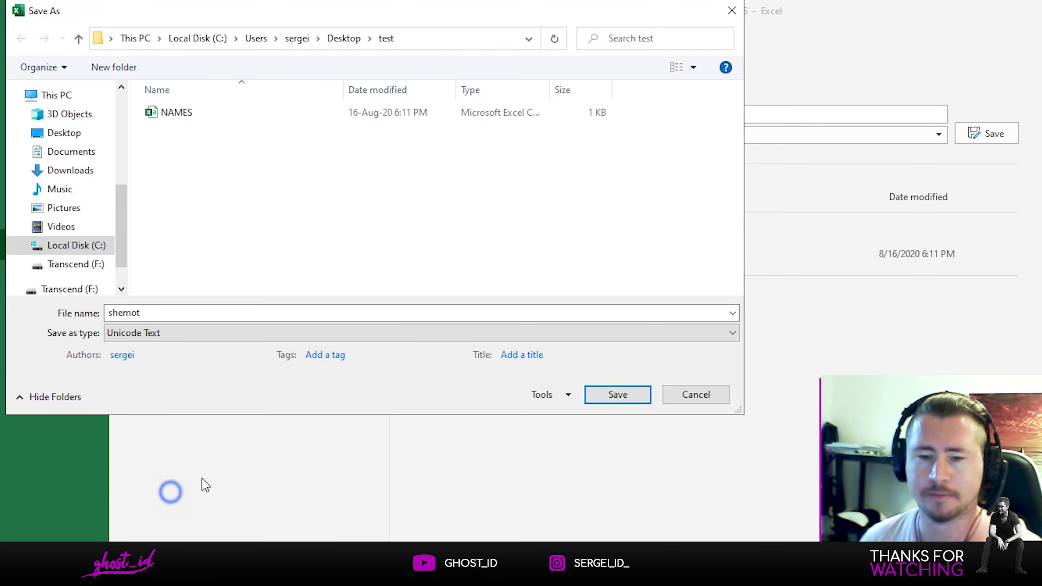
Step: Set the Web Options encoding to Unicode (UTF-8)
click(561, 395)
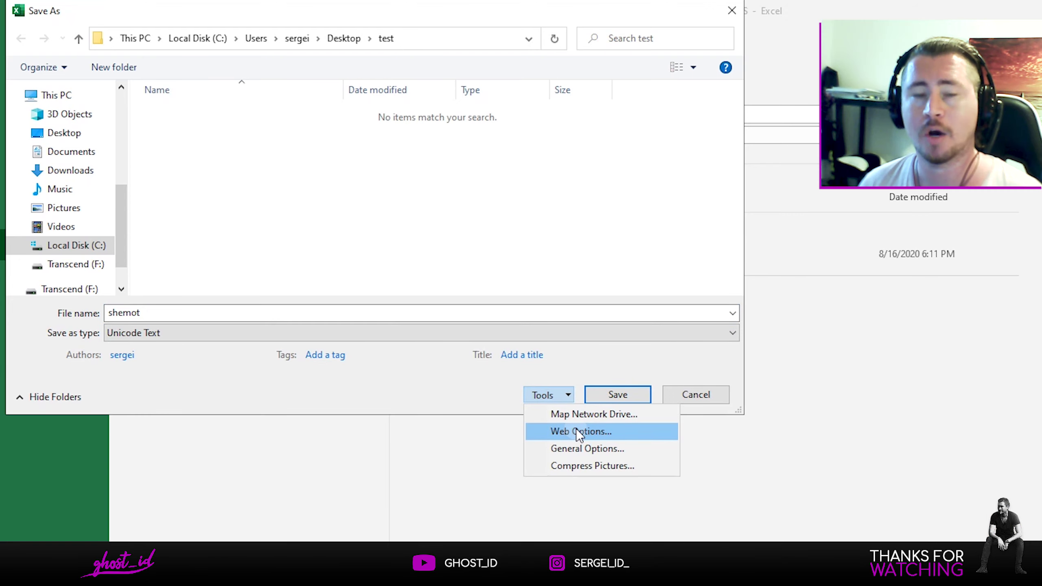
click(577, 429)
click(791, 308)
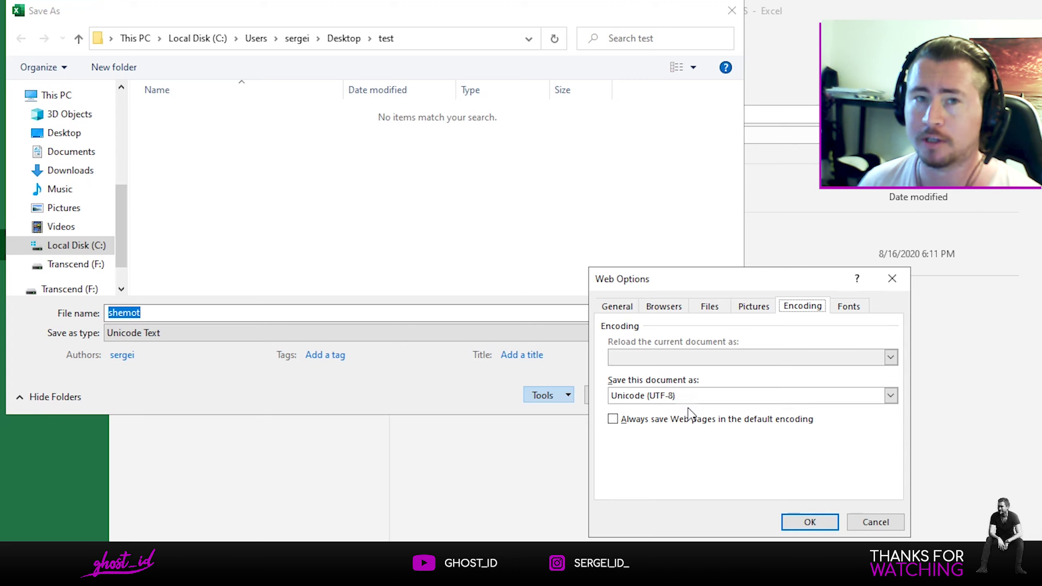
click(816, 524)
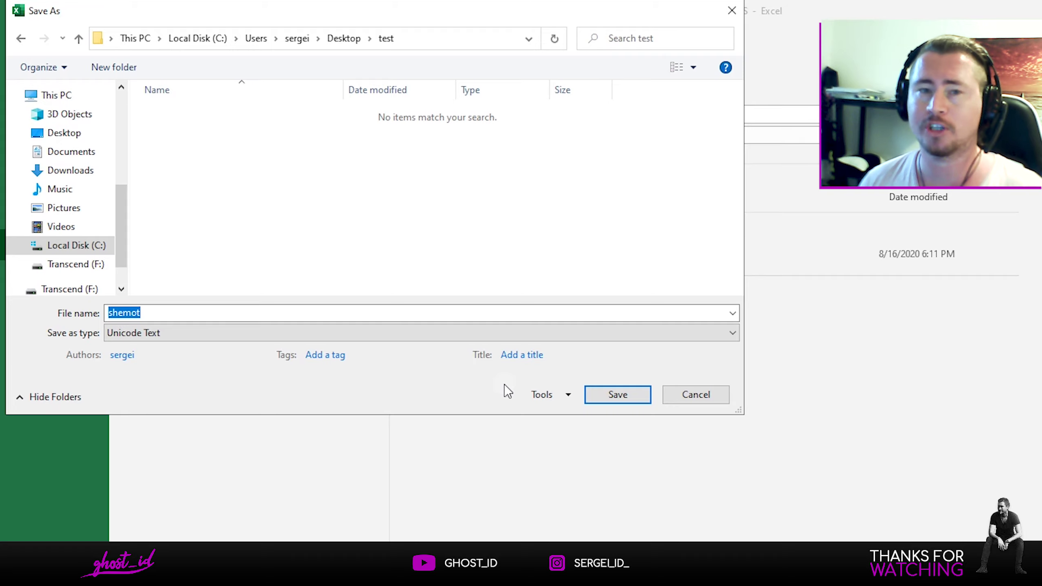
Step: Save shemot, then open it from Desktop > test in Notepad to verify the Hebrew names
click(617, 394)
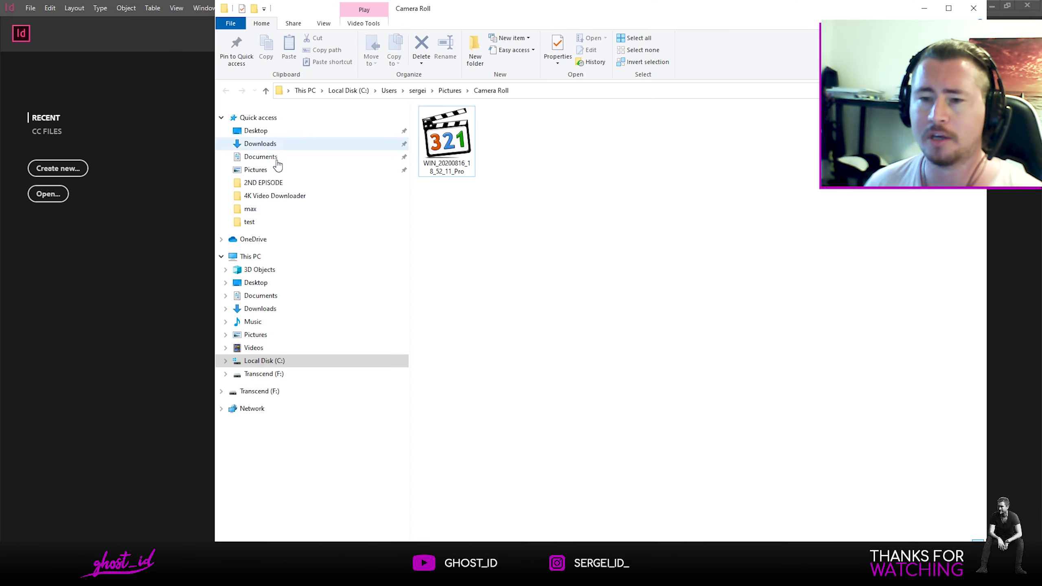
click(255, 131)
scroll(847, 408, down, 10)
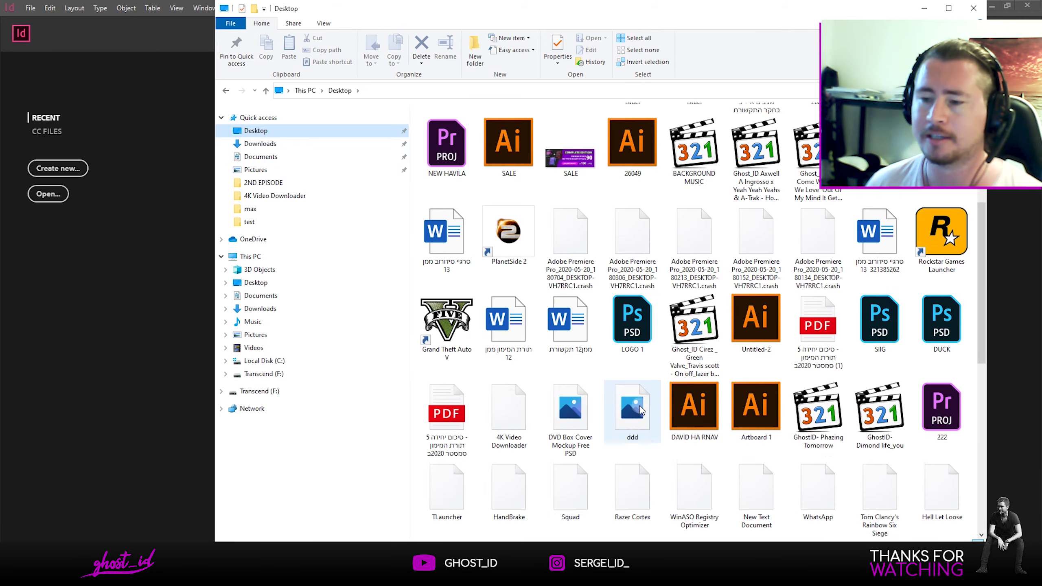
double_click(447, 427)
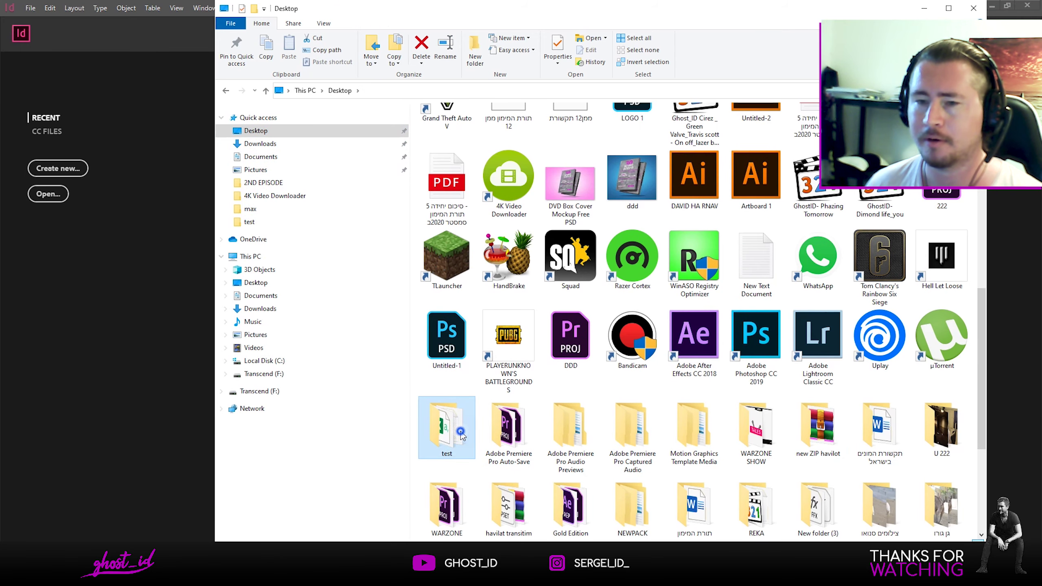
click(448, 136)
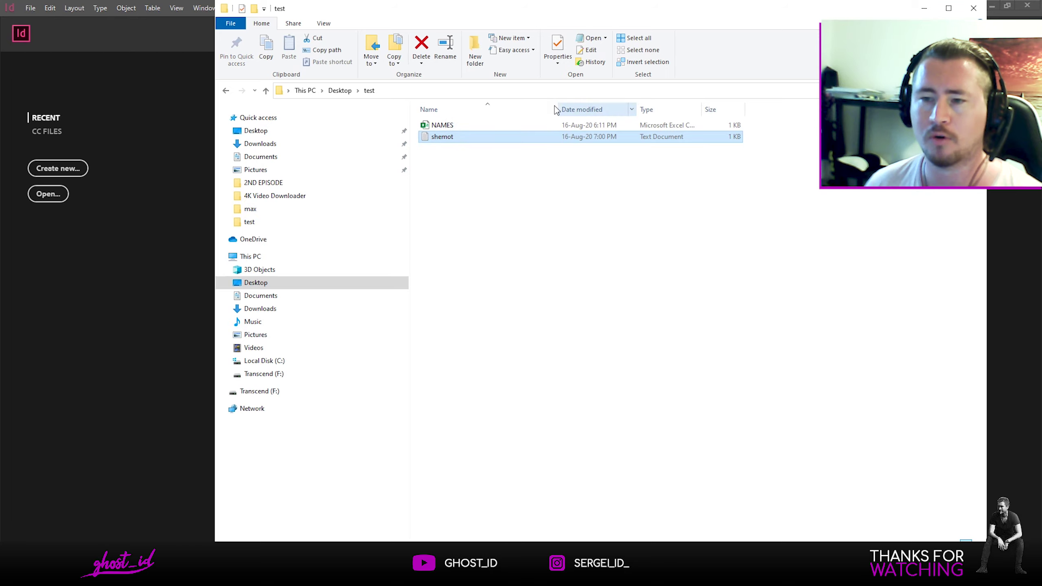
double_click(443, 139)
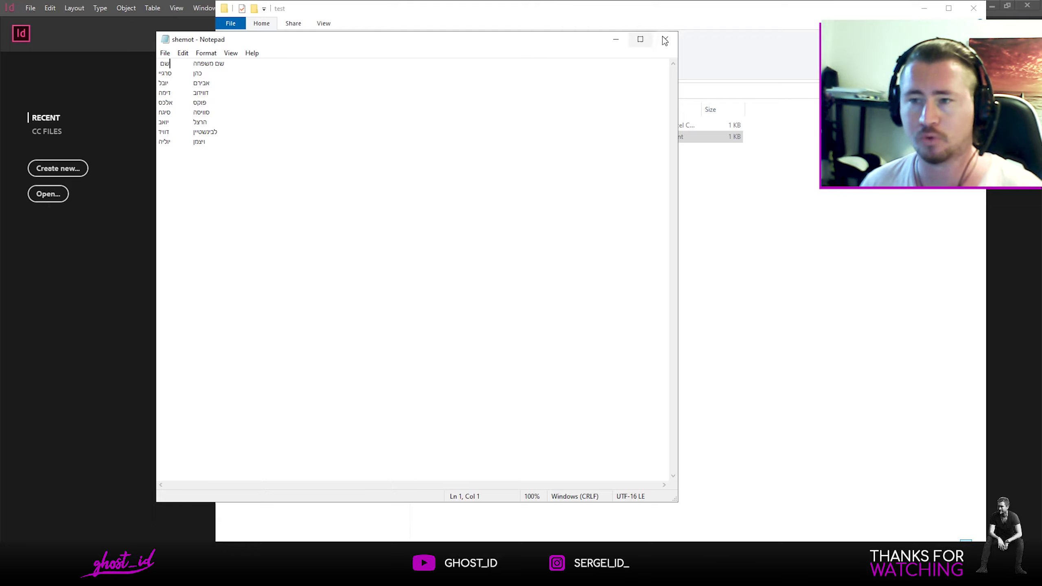
click(226, 78)
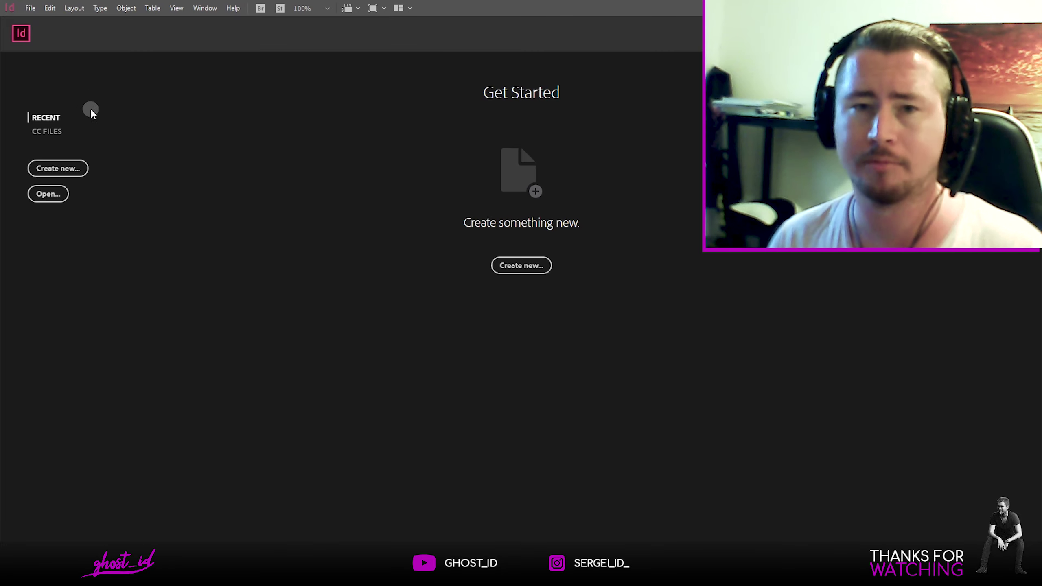
Step: Create a new document in Centimeters with a 0.3 cm top margin
click(511, 265)
click(595, 229)
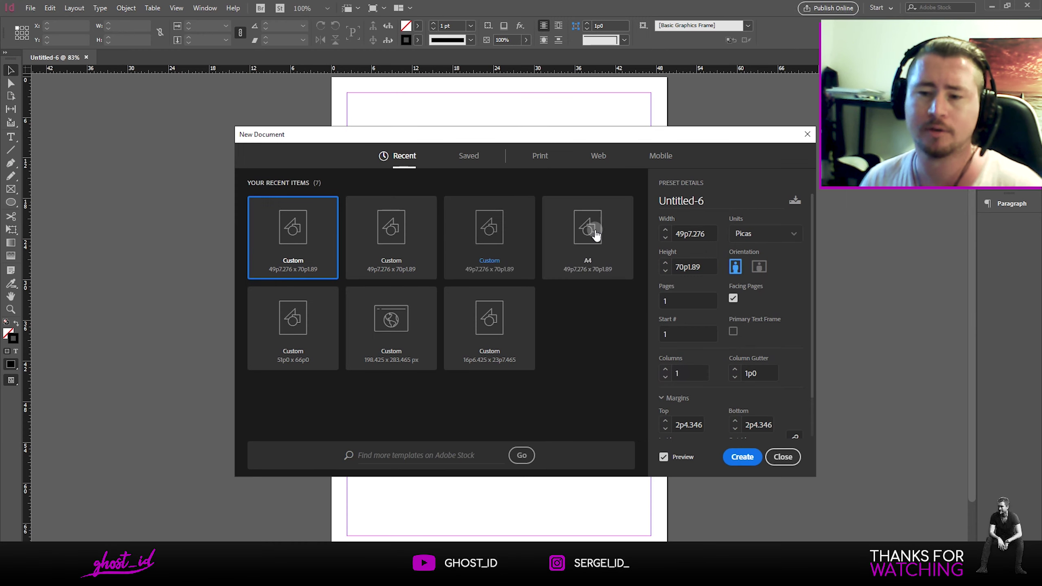
click(751, 335)
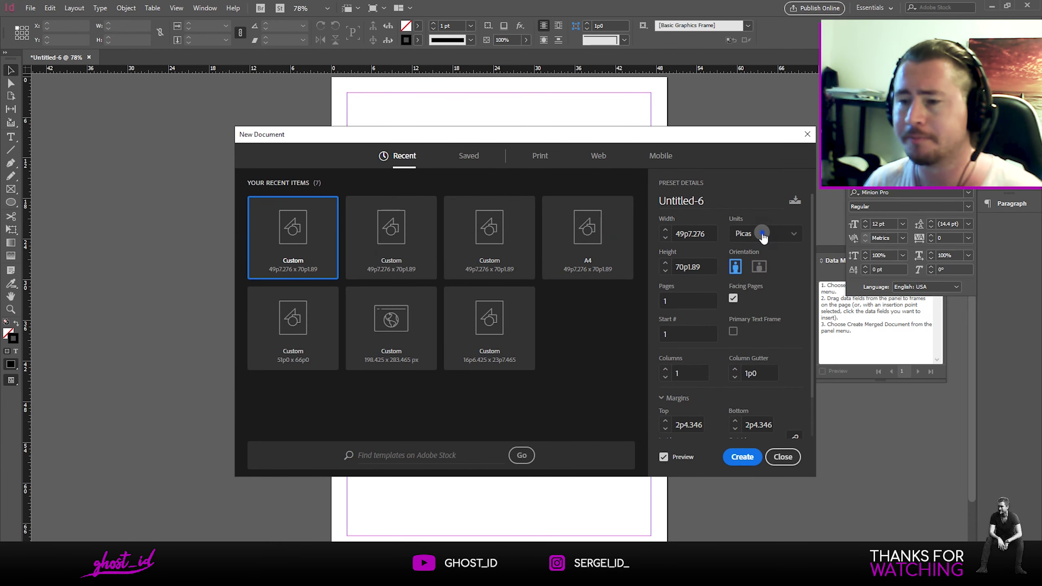
click(763, 238)
click(760, 340)
scroll(732, 372, down, 2)
click(687, 379)
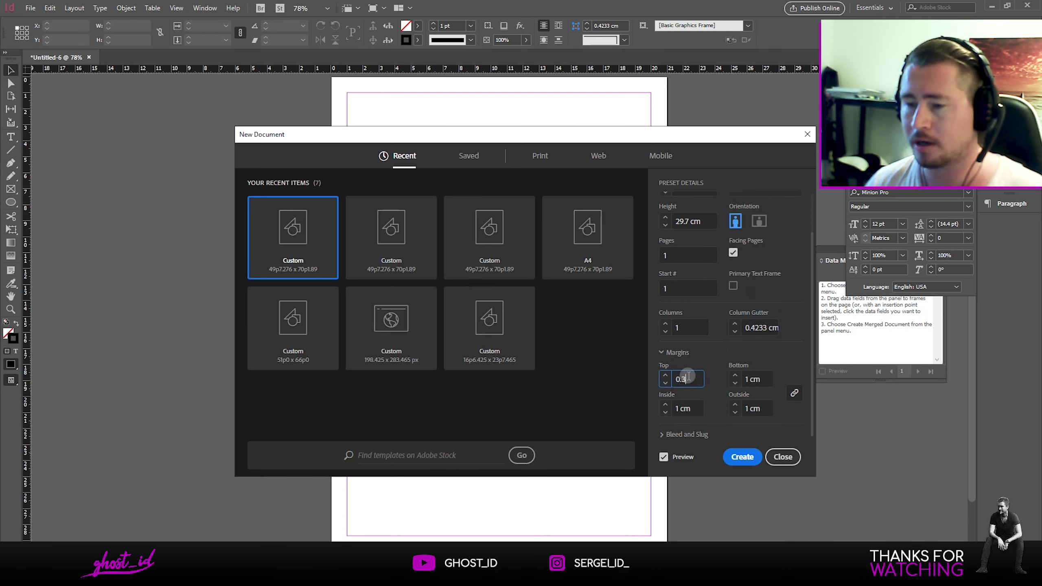
text(0.3)
key(Tab)
click(742, 456)
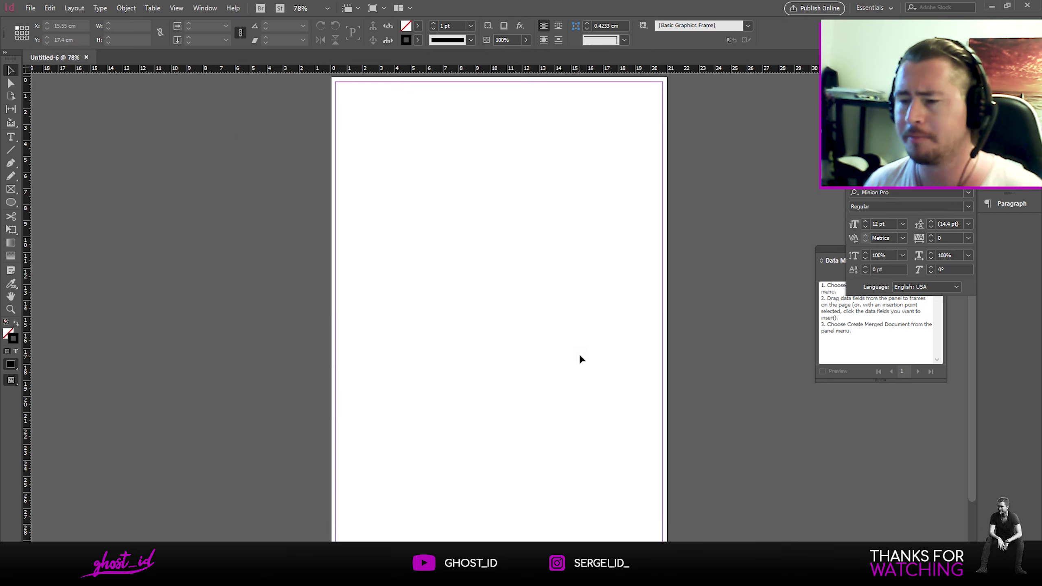
Step: Place the New Project card image in the page's top-left corner
click(31, 9)
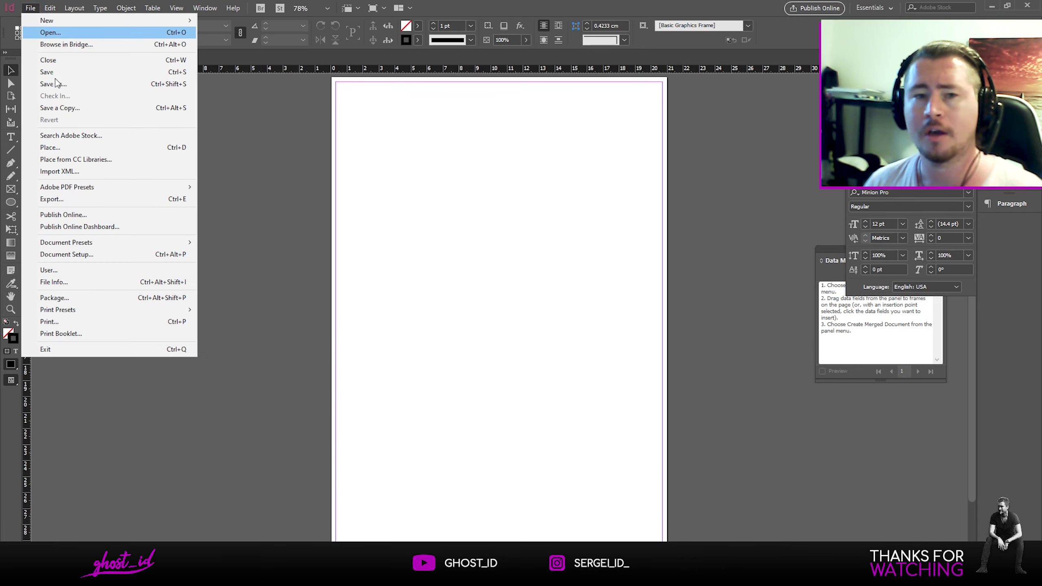
click(90, 159)
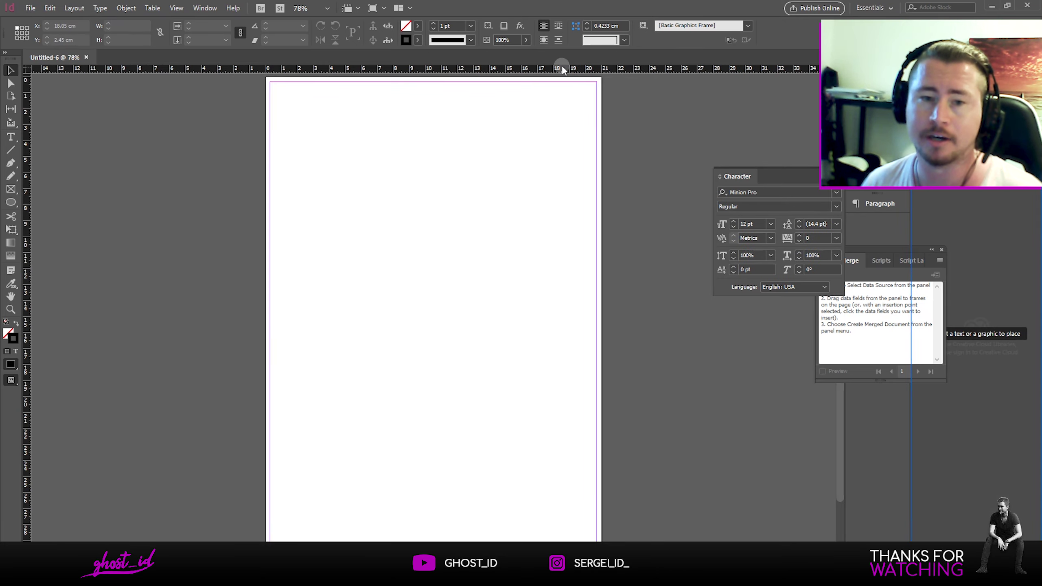
click(31, 7)
click(68, 151)
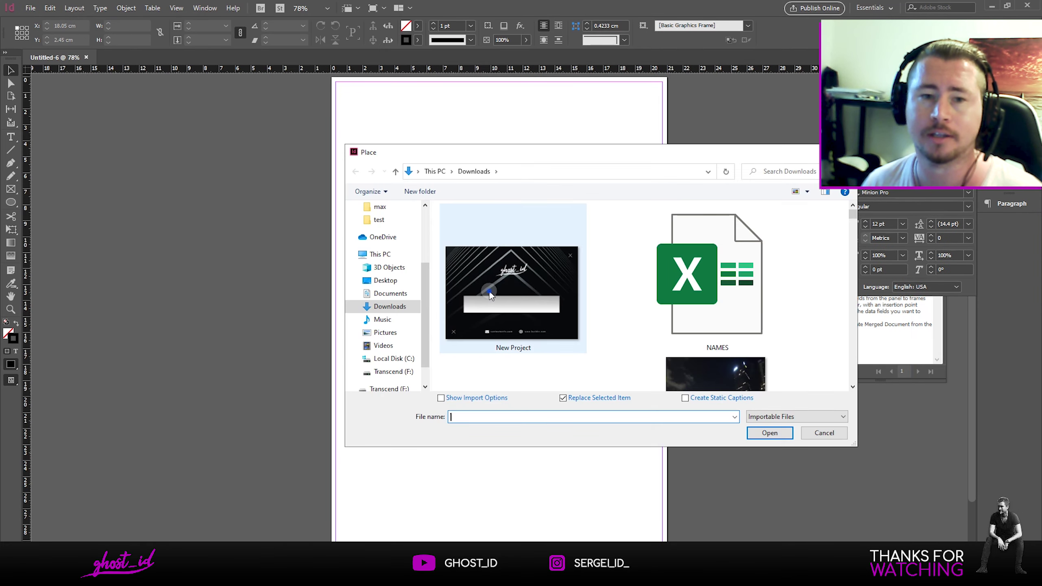
double_click(488, 291)
click(356, 108)
drag(397, 133, 377, 111)
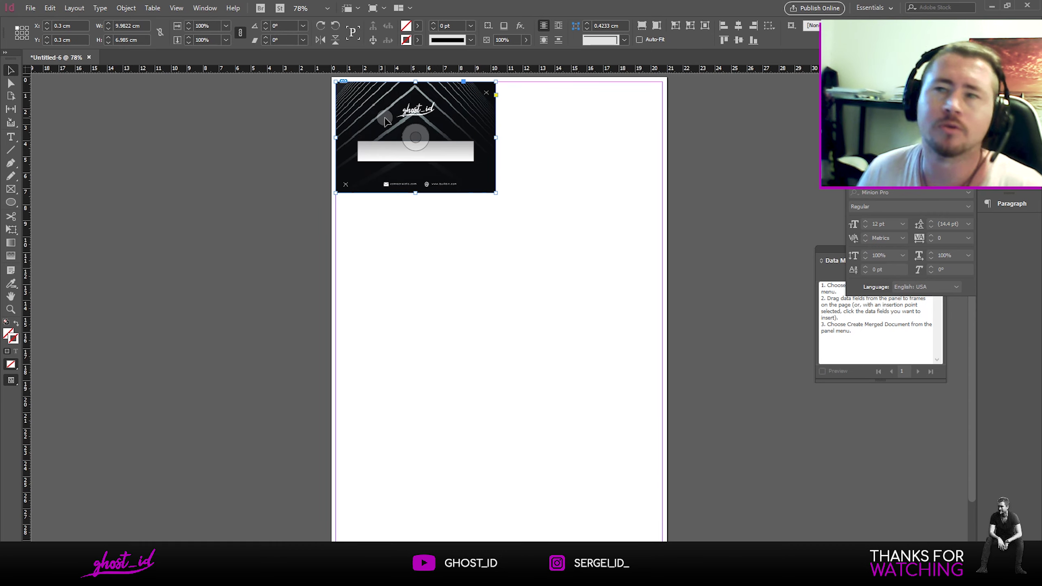
Step: Duplicate the card into two columns and three rows, then delete a block of copies
drag(384, 119, 554, 154)
drag(418, 299, 572, 246)
key(ctrl+d)
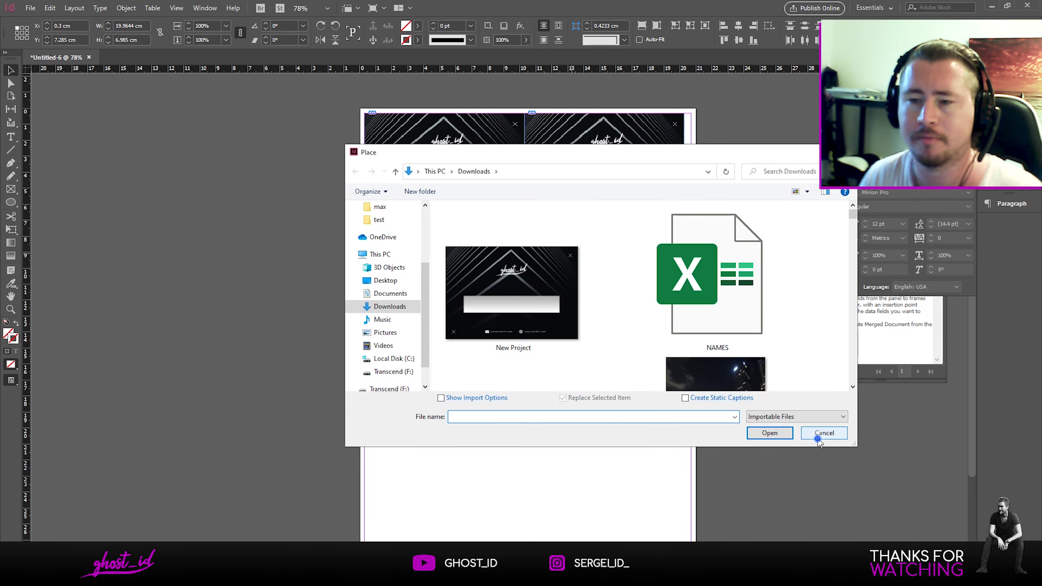
click(822, 433)
scroll(479, 414, down, 2)
drag(611, 187, 611, 298)
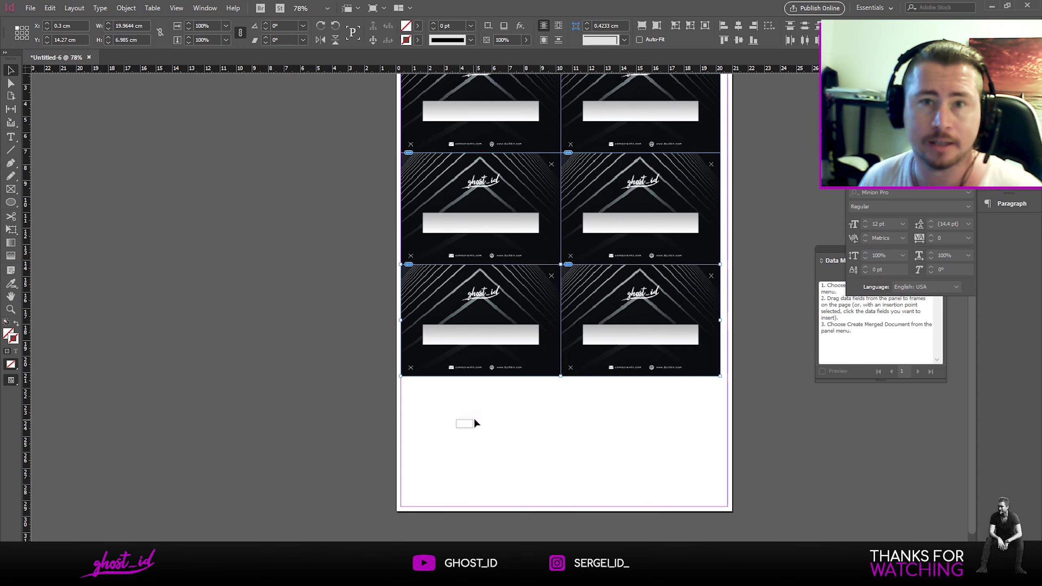
drag(475, 420, 635, 202)
key(Delete)
scroll(633, 212, up, 2)
Step: Delete the top-right card and draw a text frame over the remaining card's white name box
click(651, 179)
key(Delete)
click(486, 187)
scroll(487, 187, up, 3)
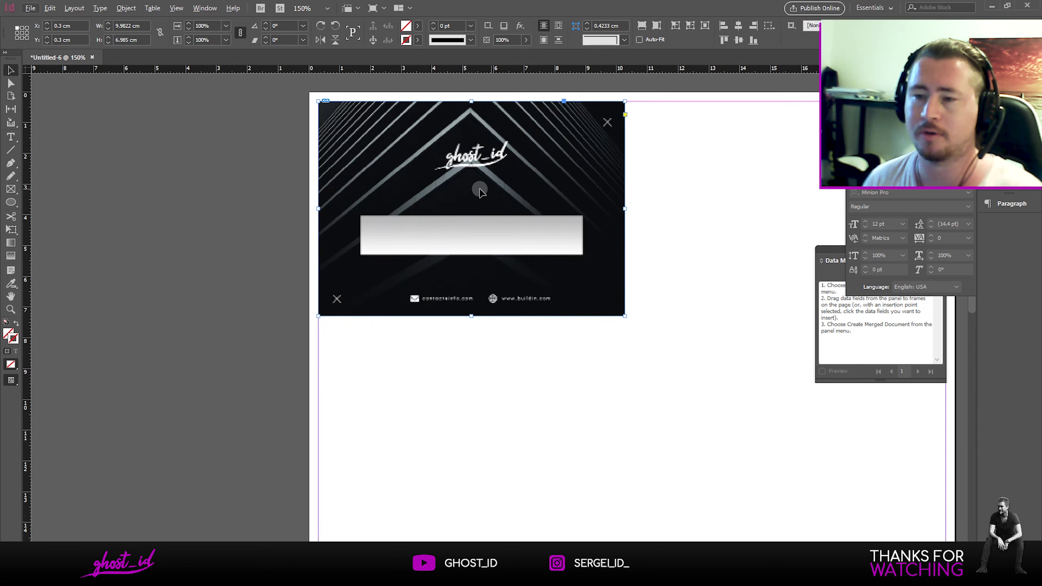
click(13, 138)
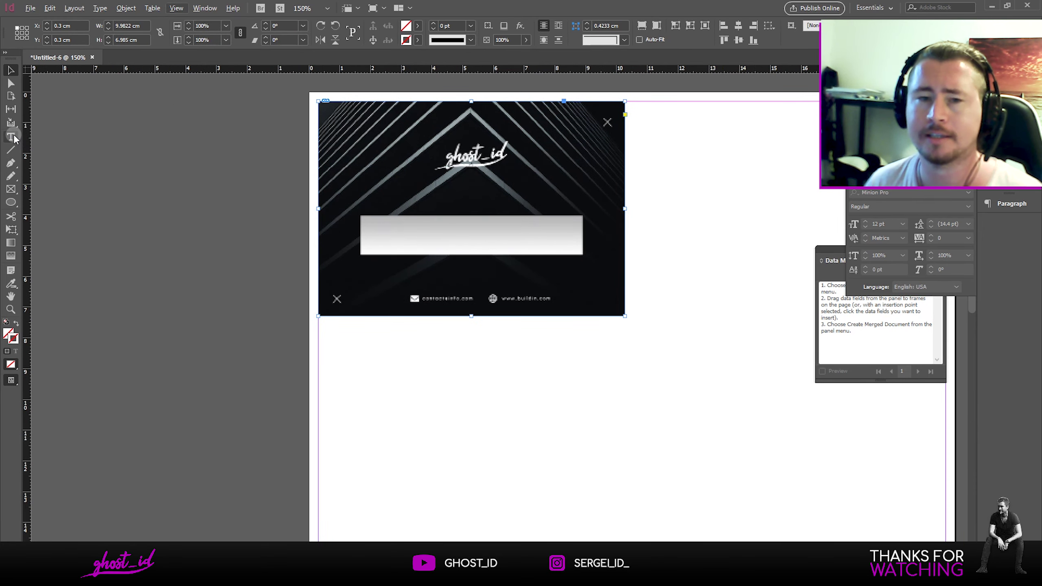
scroll(313, 258, up, 1)
drag(378, 255, 672, 201)
Step: Set the font to Assistant SemiBold and type the sample Hebrew full name
click(78, 28)
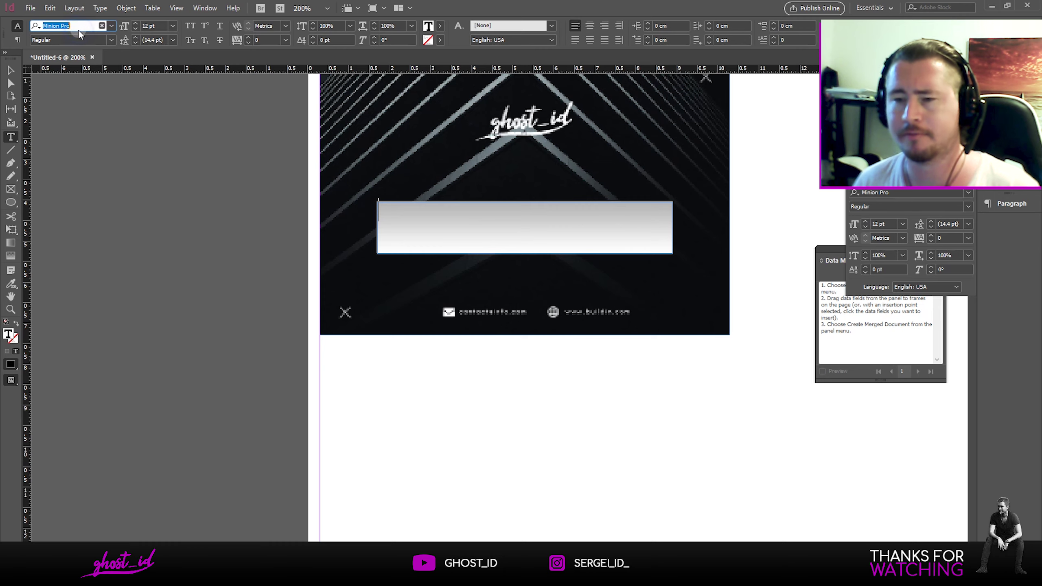
text(ASS)
click(85, 111)
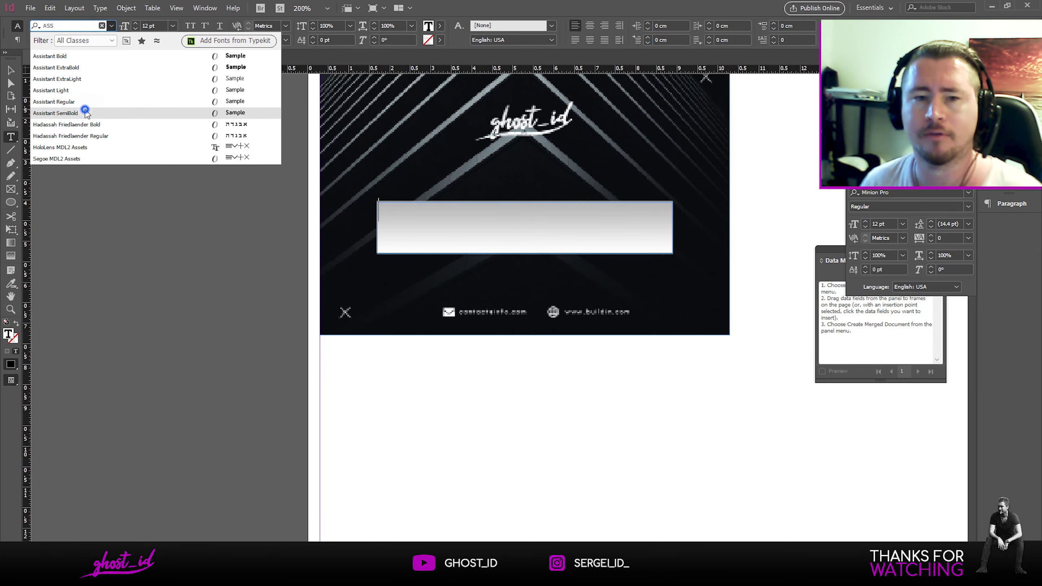
click(407, 214)
text(D)
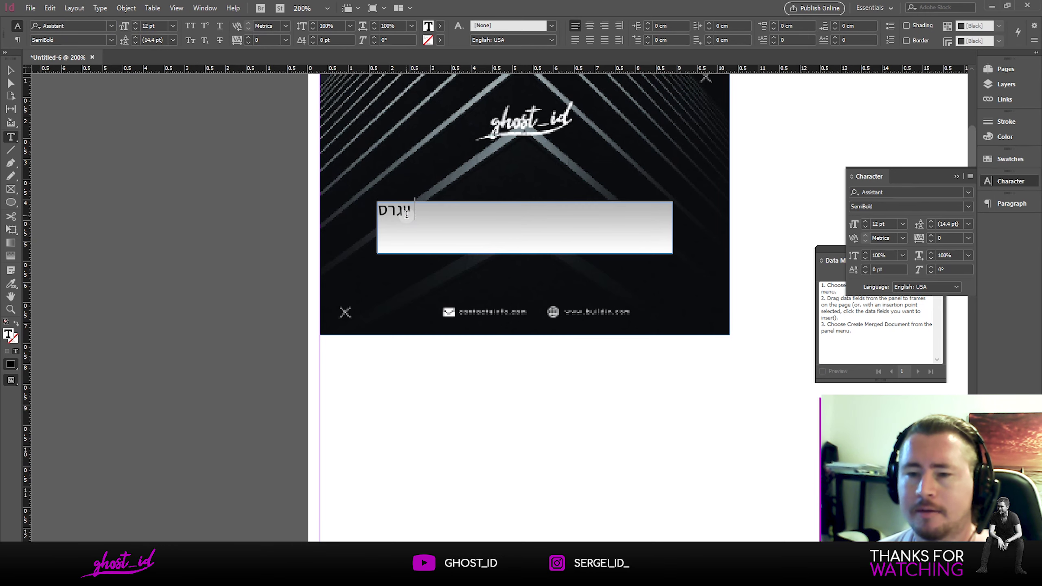
key(ctrl+a)
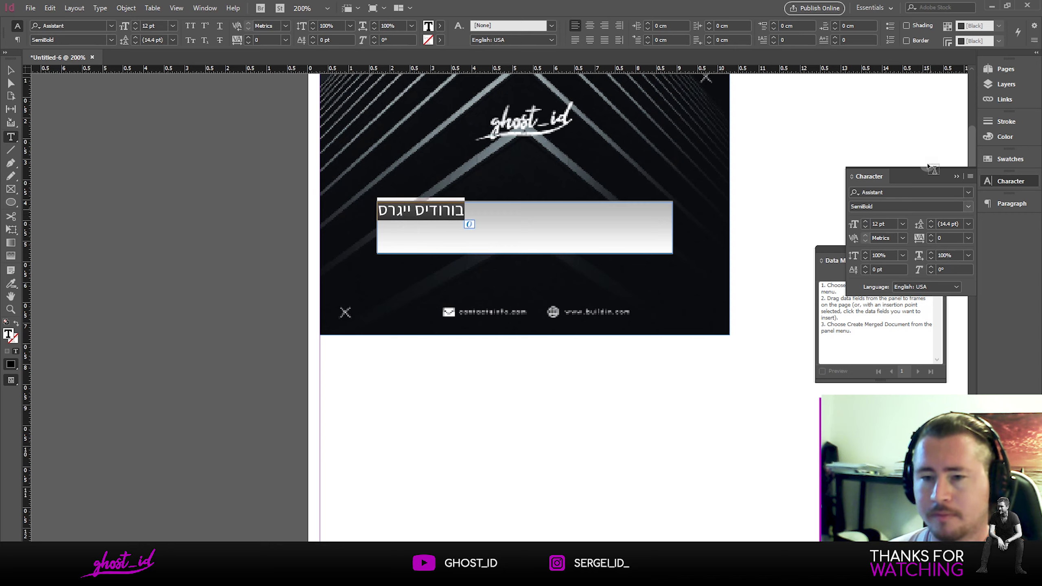
Step: Apply the World-Ready Paragraph Composer and centre the name
click(971, 176)
click(991, 182)
click(1012, 203)
click(969, 199)
click(942, 229)
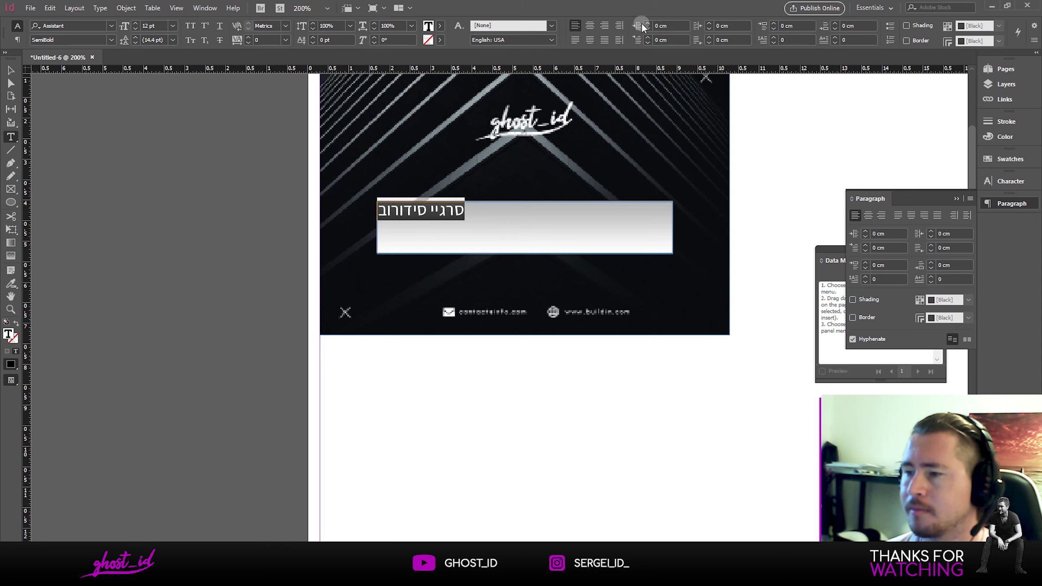
click(589, 26)
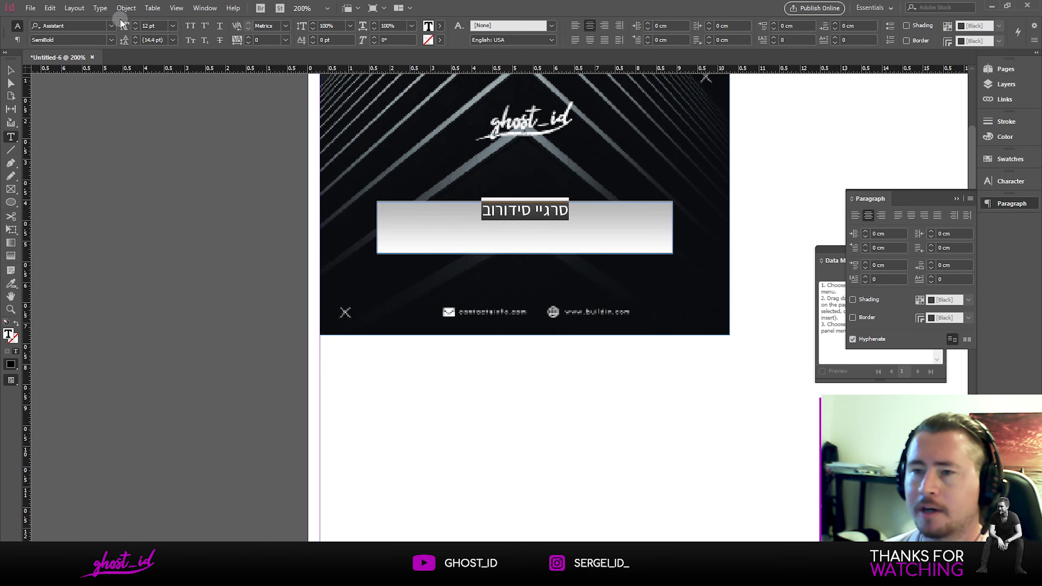
Step: Enlarge the name to 20 pt and lower the frame's top edge to shorten it
click(136, 23)
click(136, 23)
click(136, 23)
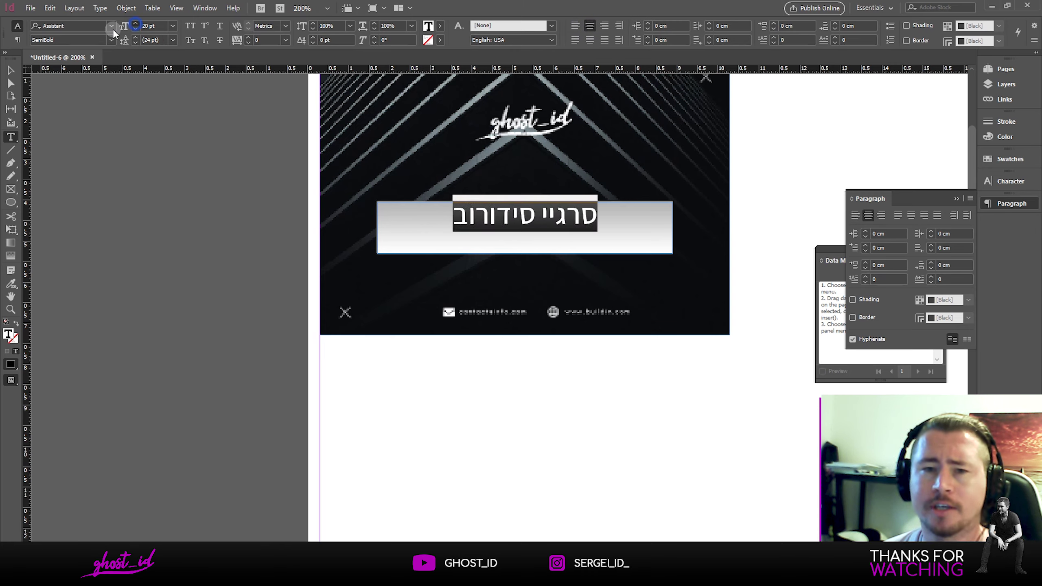
click(136, 23)
key(Escape)
drag(525, 202, 528, 212)
click(765, 168)
scroll(642, 226, down, 2)
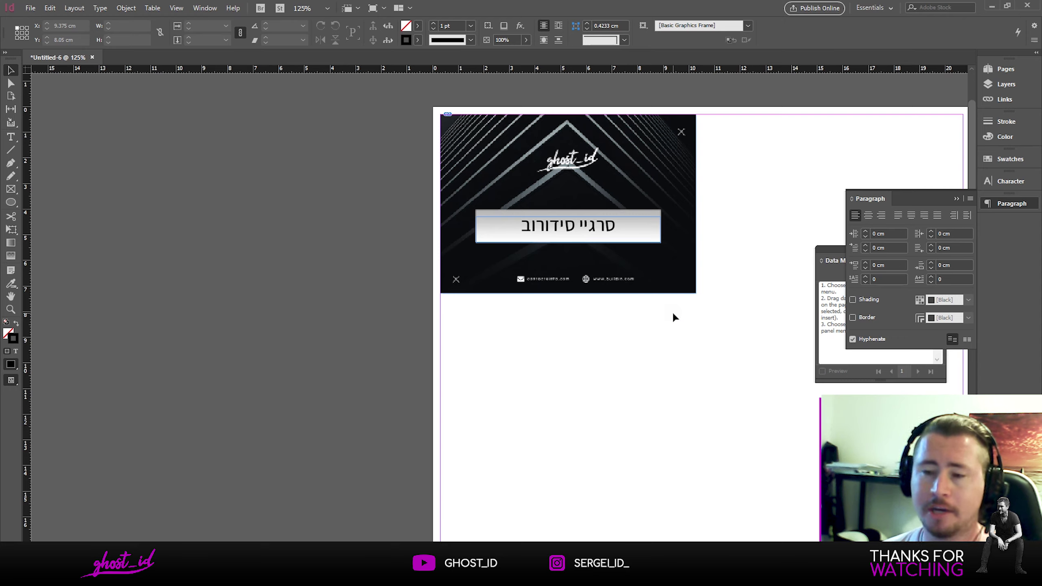
Step: Reopen the Data Merge panel from the Window menu
drag(687, 251, 603, 254)
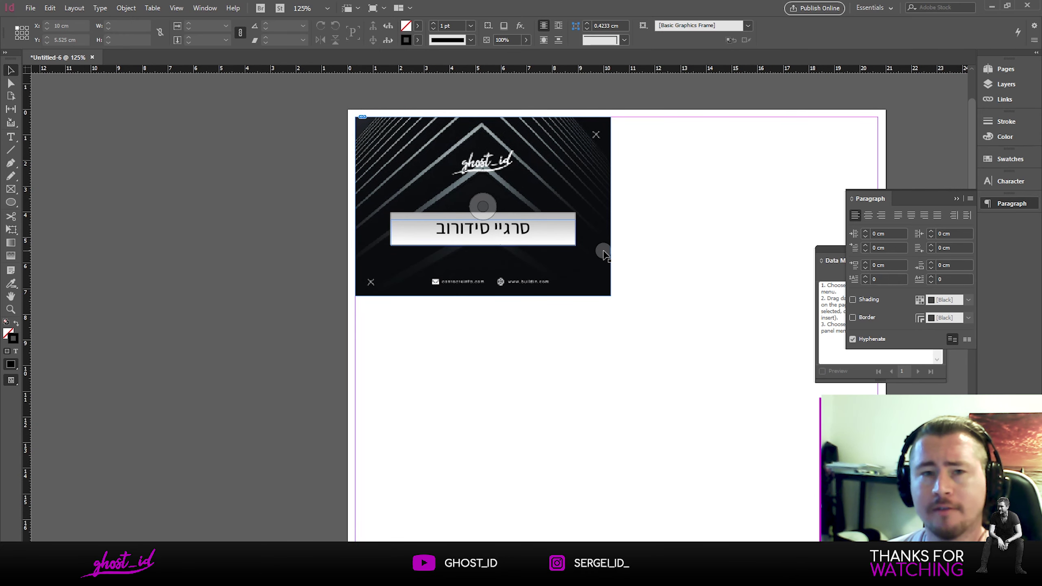
click(993, 207)
drag(880, 246, 844, 211)
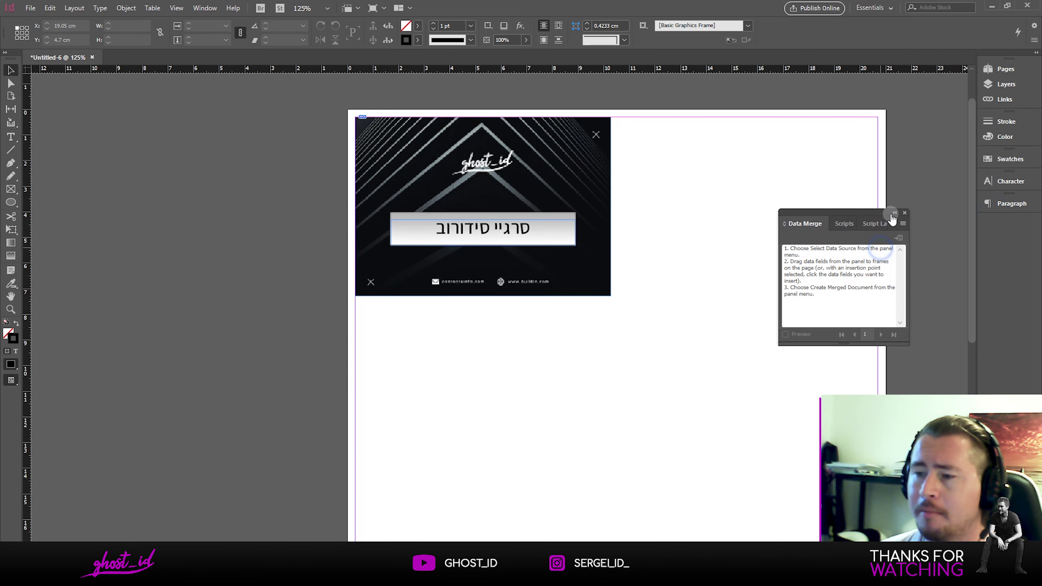
click(904, 215)
click(201, 9)
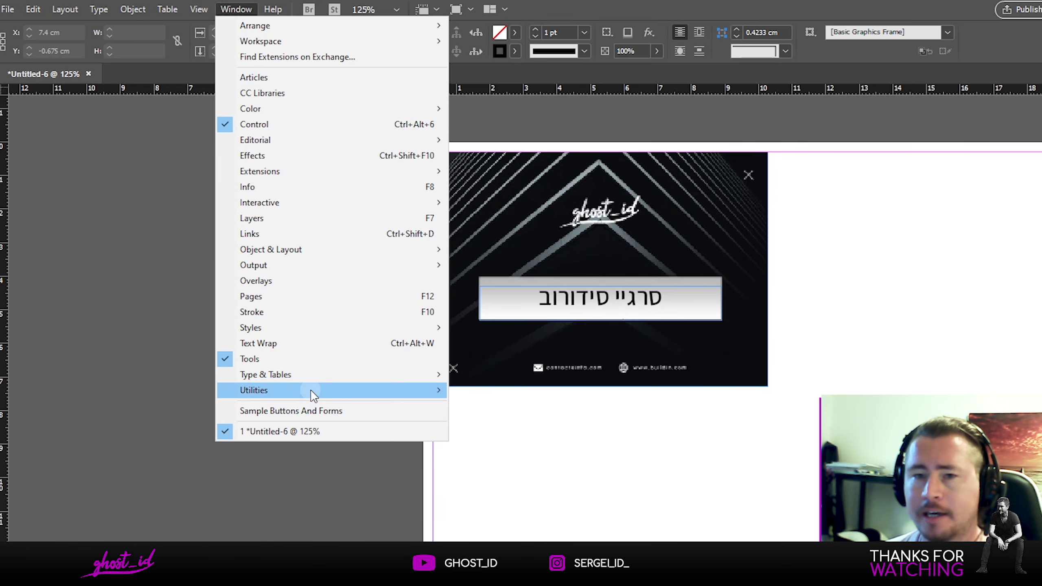
mouse_move(264, 302)
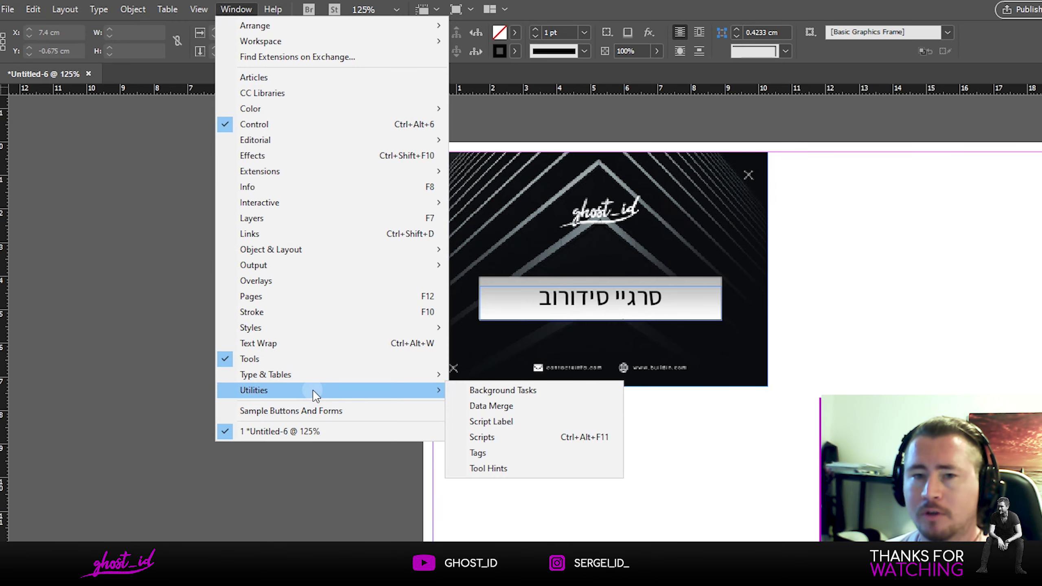
click(528, 410)
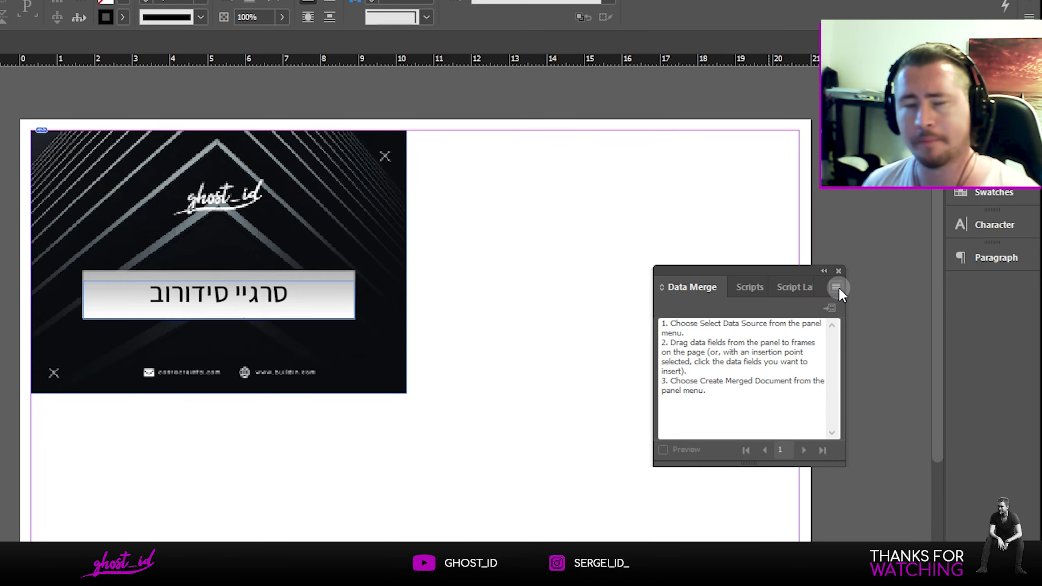
Step: Select shemot.txt as the data source with Show Import Options enabled
click(904, 224)
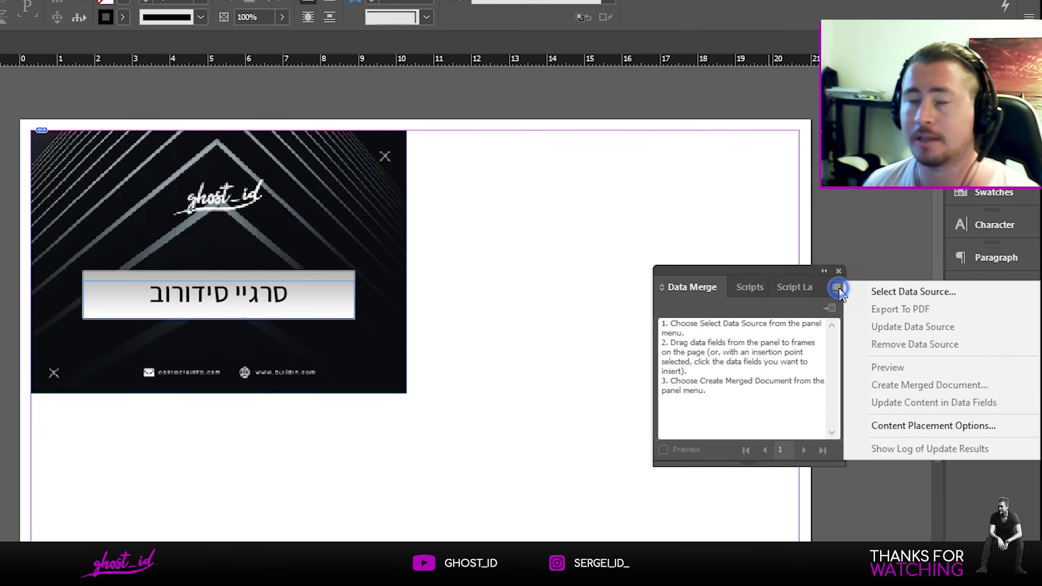
click(861, 292)
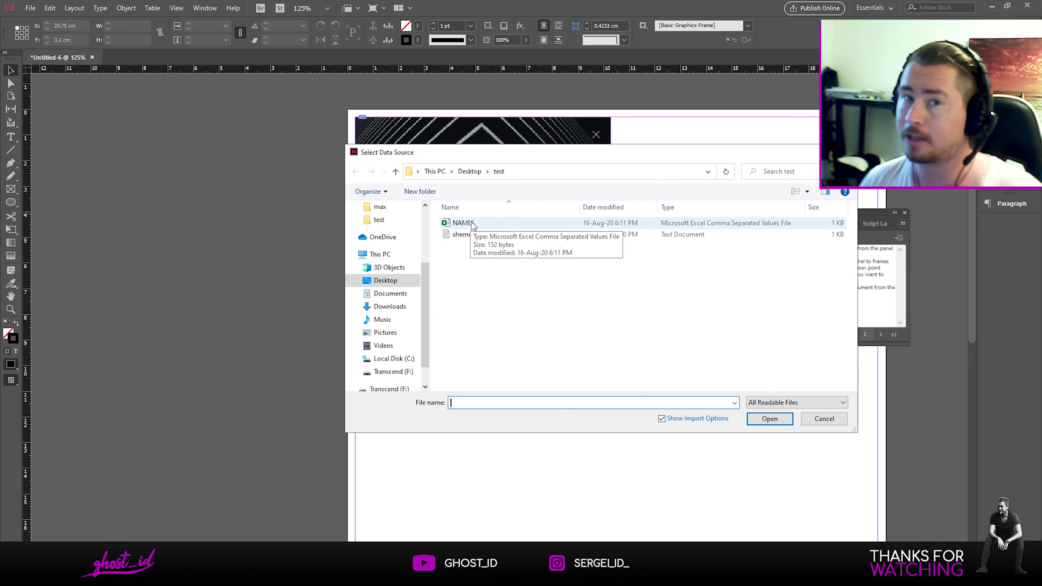
click(489, 237)
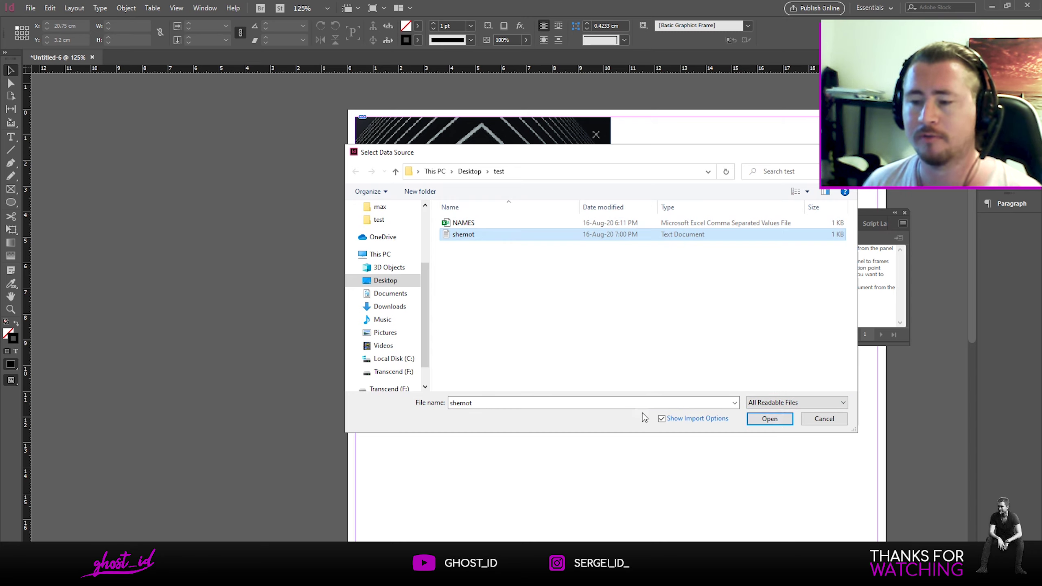
click(670, 421)
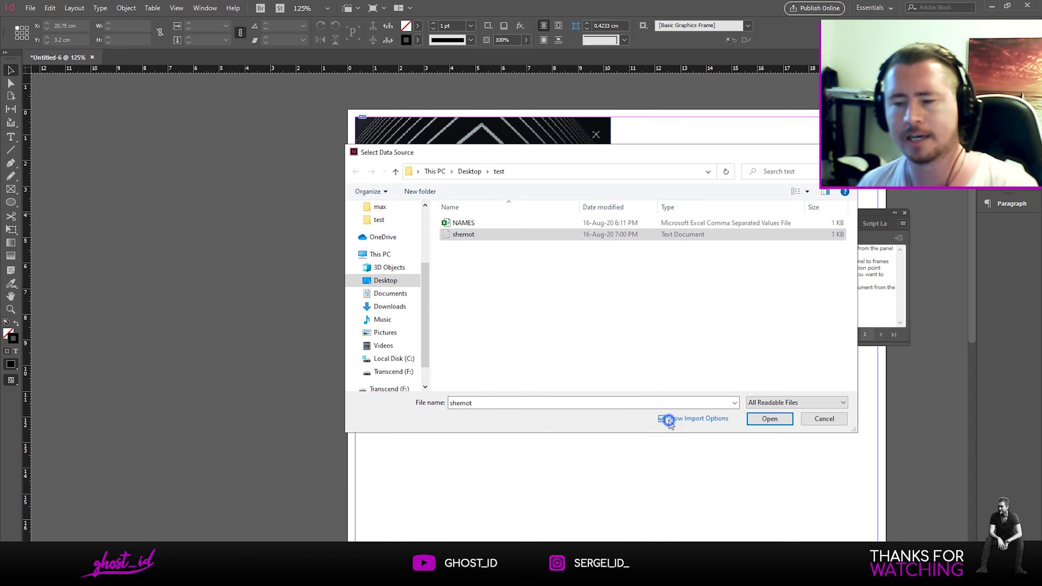
click(778, 426)
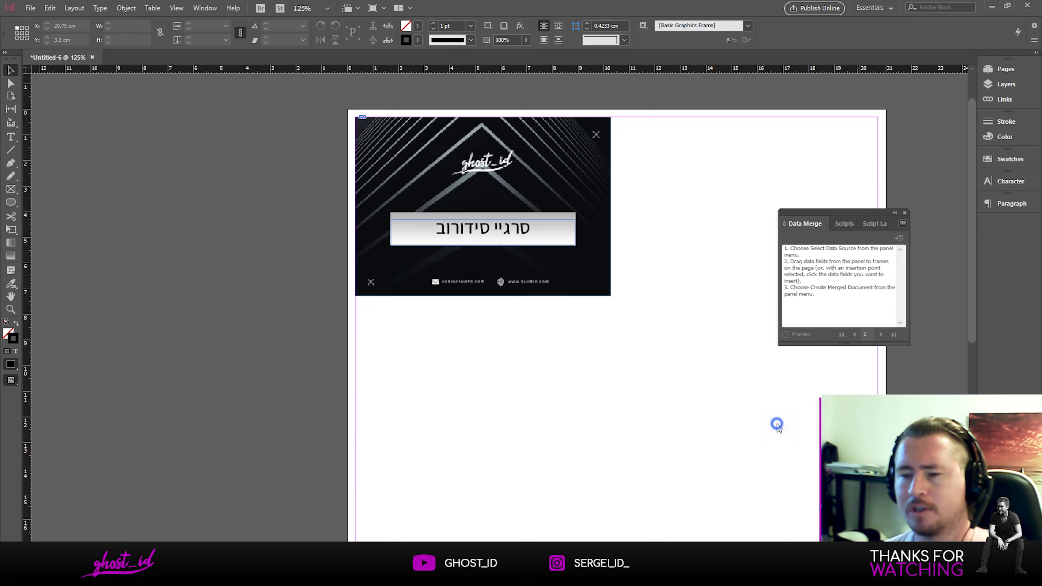
Step: Confirm the import options with Tab delimiter and Unicode encoding
drag(532, 246, 744, 133)
click(705, 140)
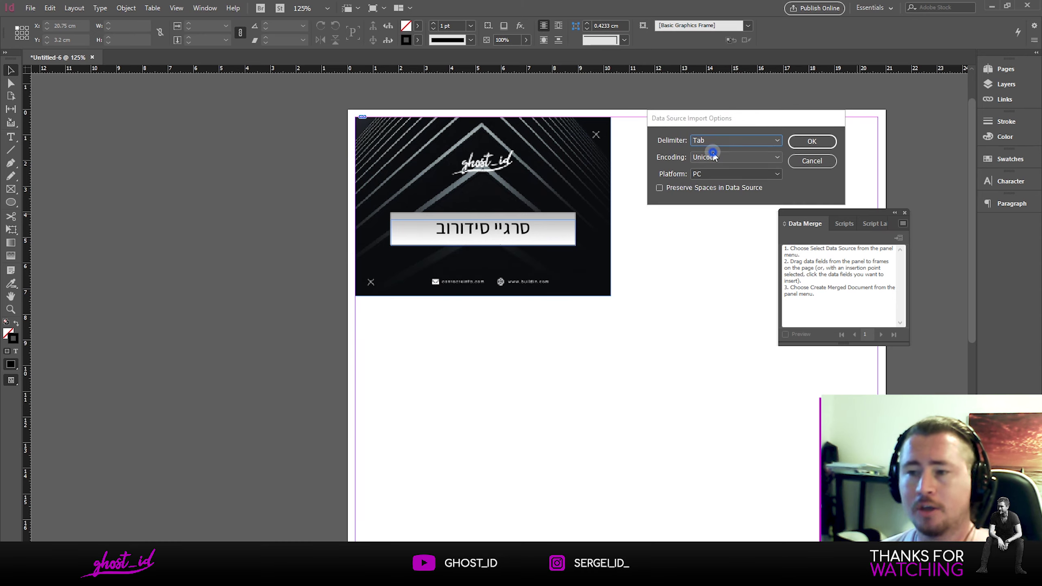
click(714, 157)
click(817, 153)
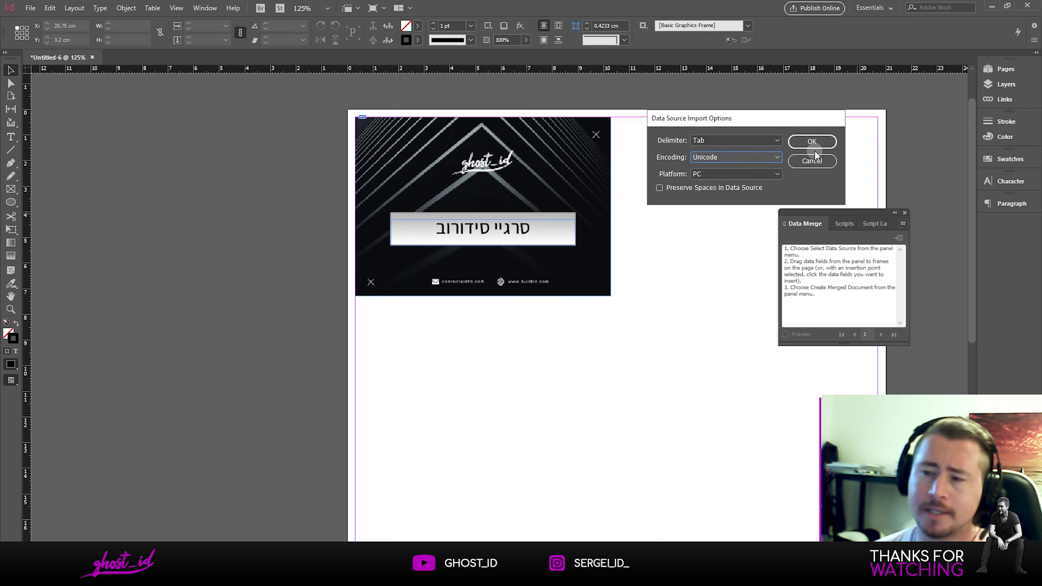
click(819, 140)
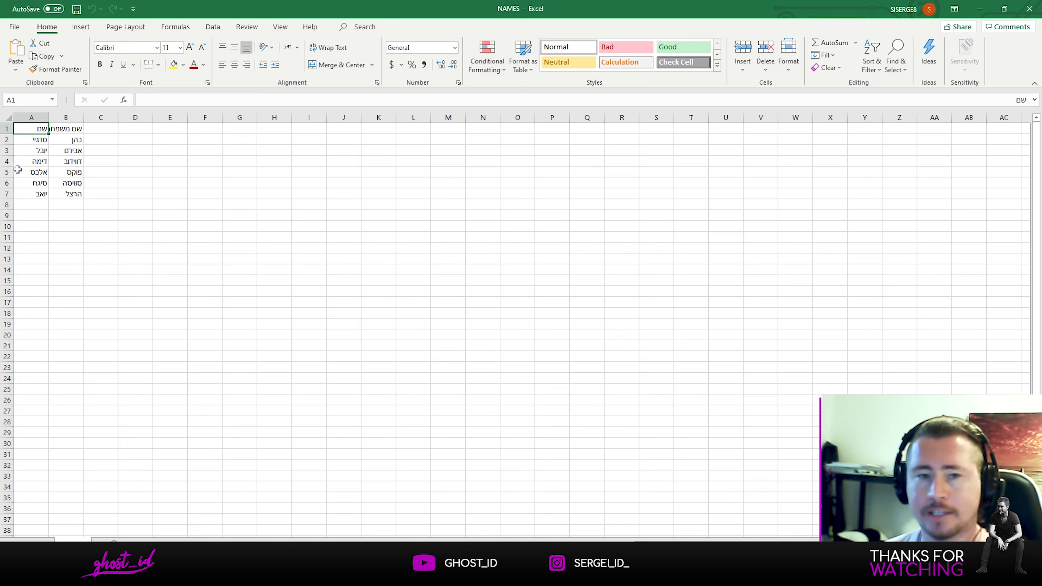
click(33, 138)
click(27, 161)
click(39, 184)
click(63, 183)
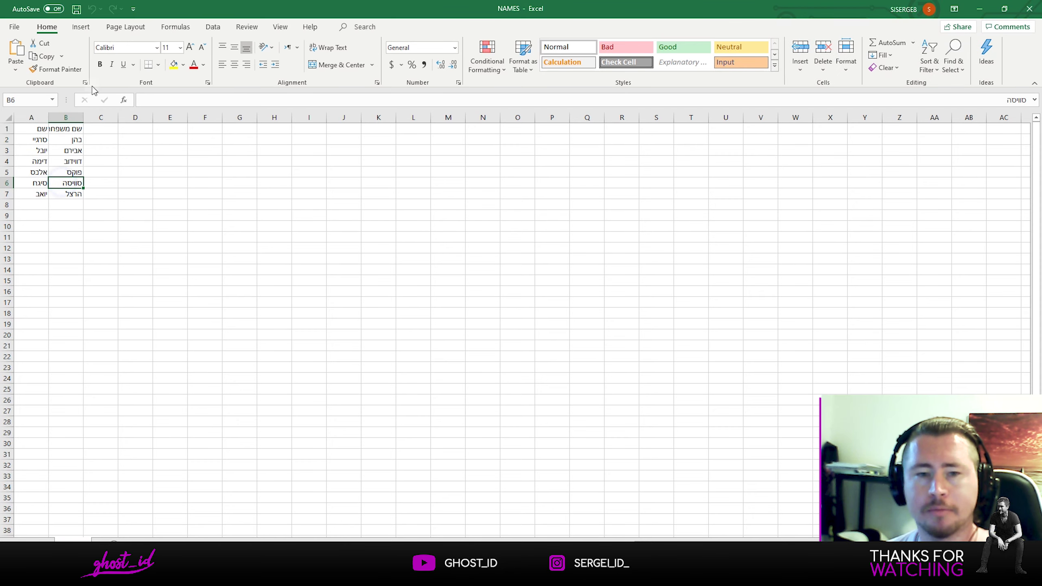
click(980, 8)
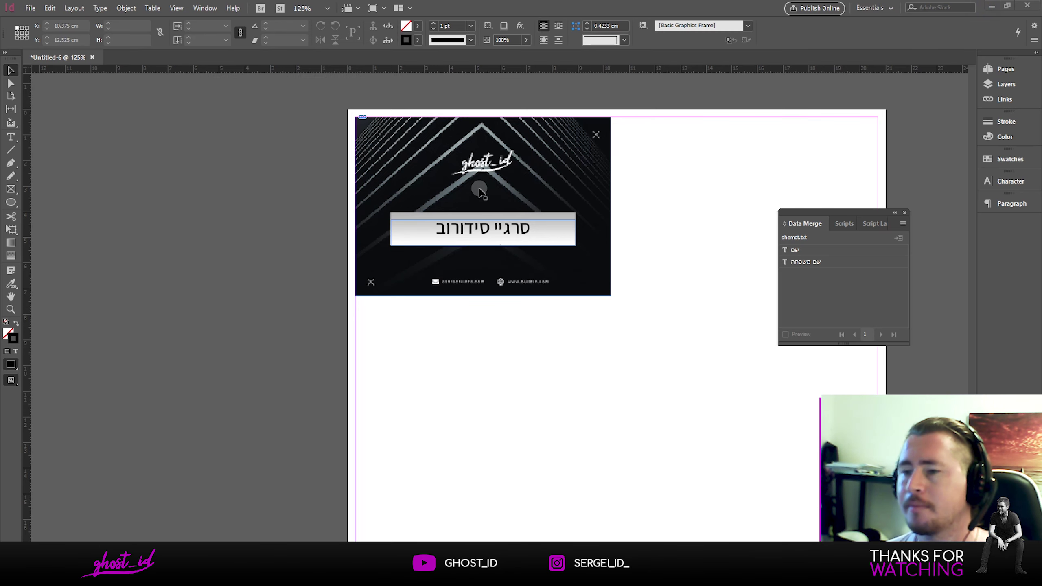
click(816, 250)
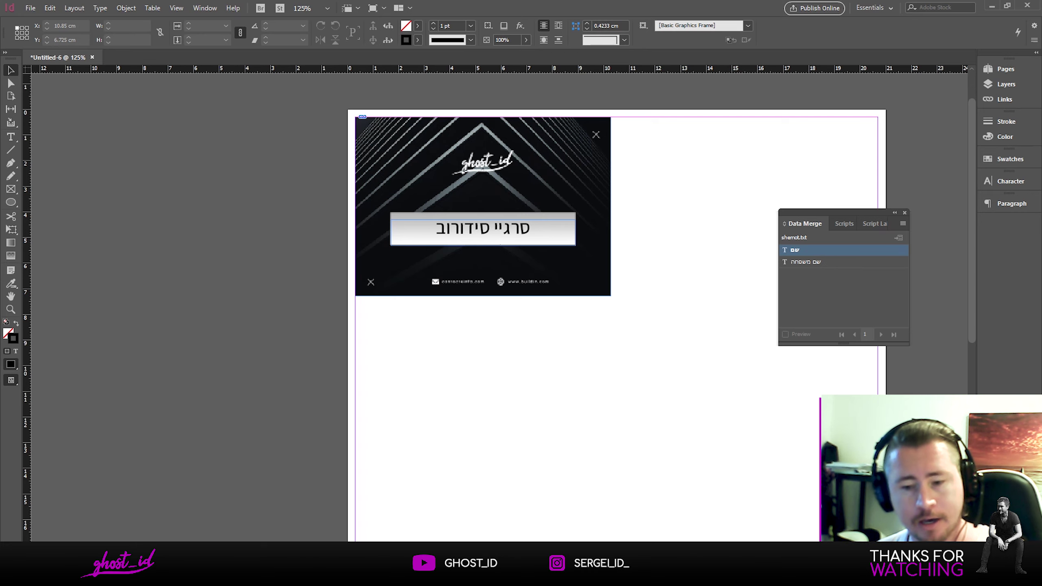
key(alt+Tab)
click(101, 129)
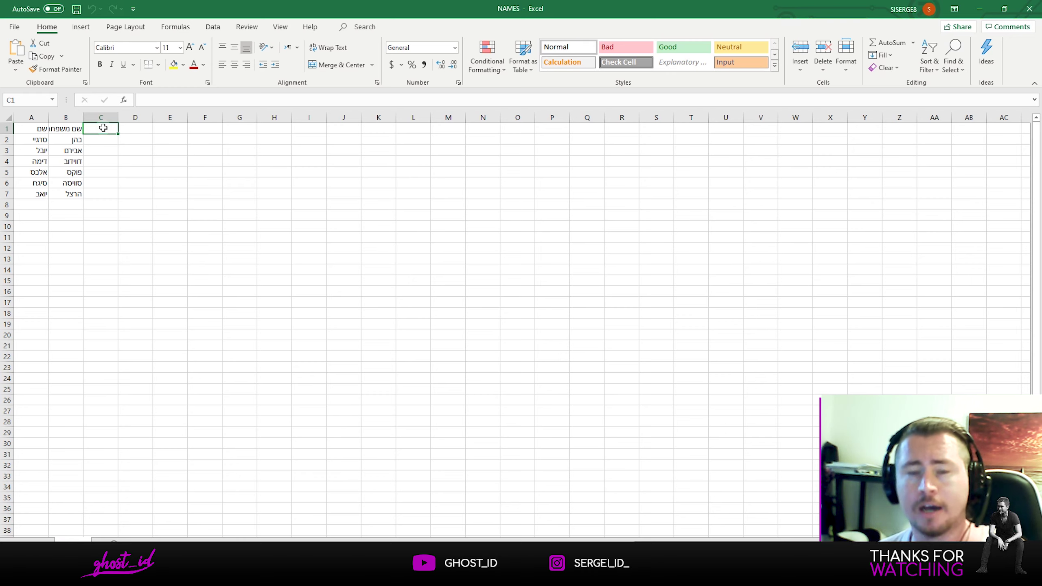
click(981, 9)
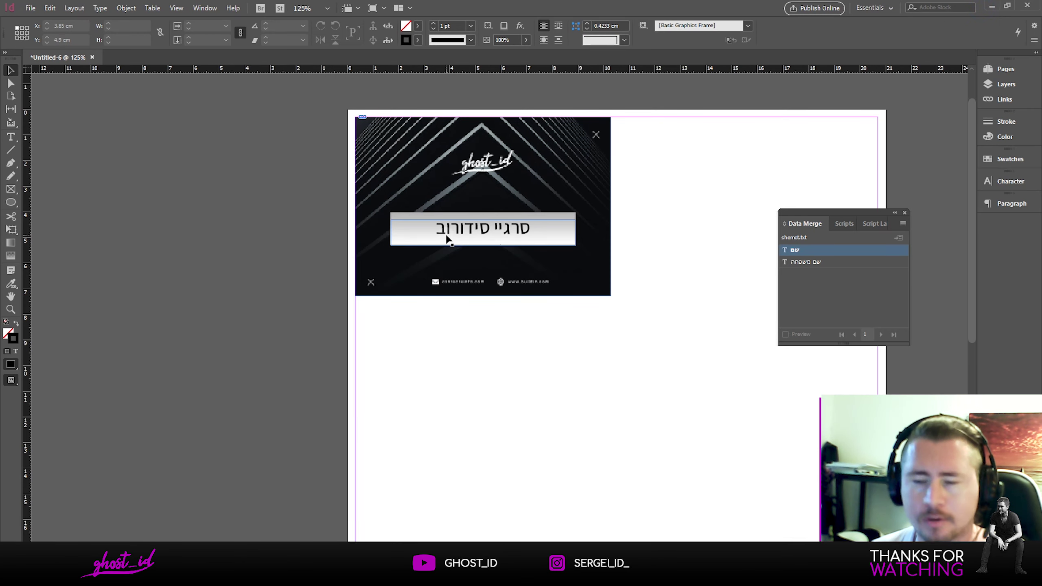
Step: Replace the first name with the שם field and the surname with the שם משפחה field
triple_click(529, 229)
click(499, 227)
drag(516, 226, 542, 226)
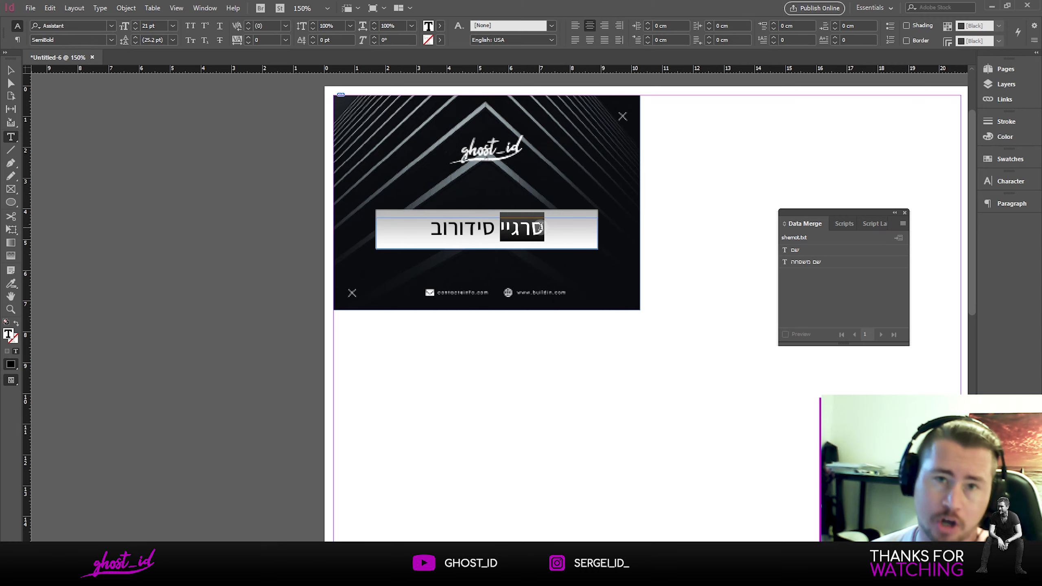
click(811, 250)
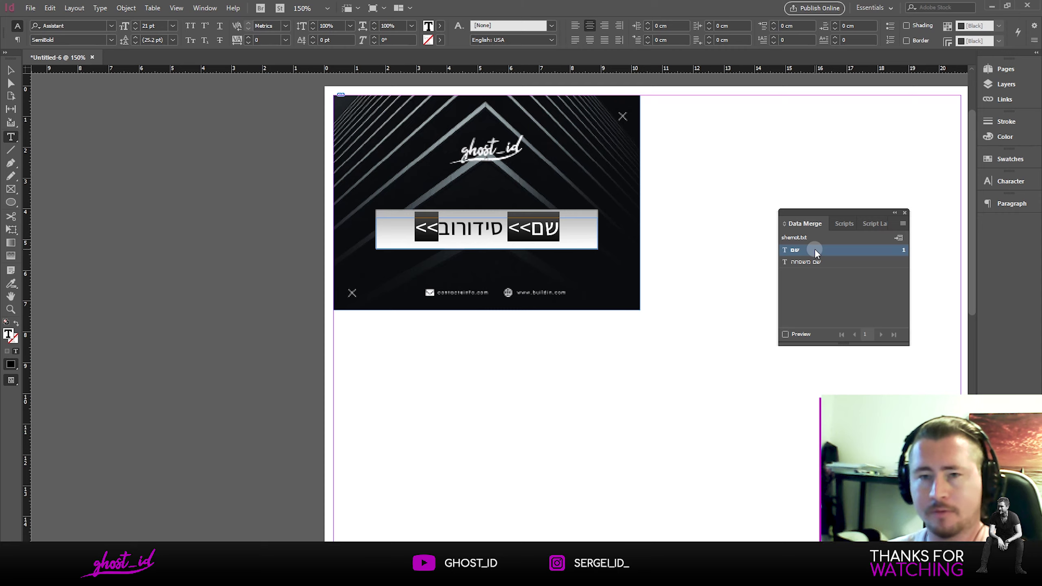
mouse_move(440, 228)
mouse_down()
mouse_move(450, 226)
mouse_move(429, 222)
mouse_up()
double_click(443, 222)
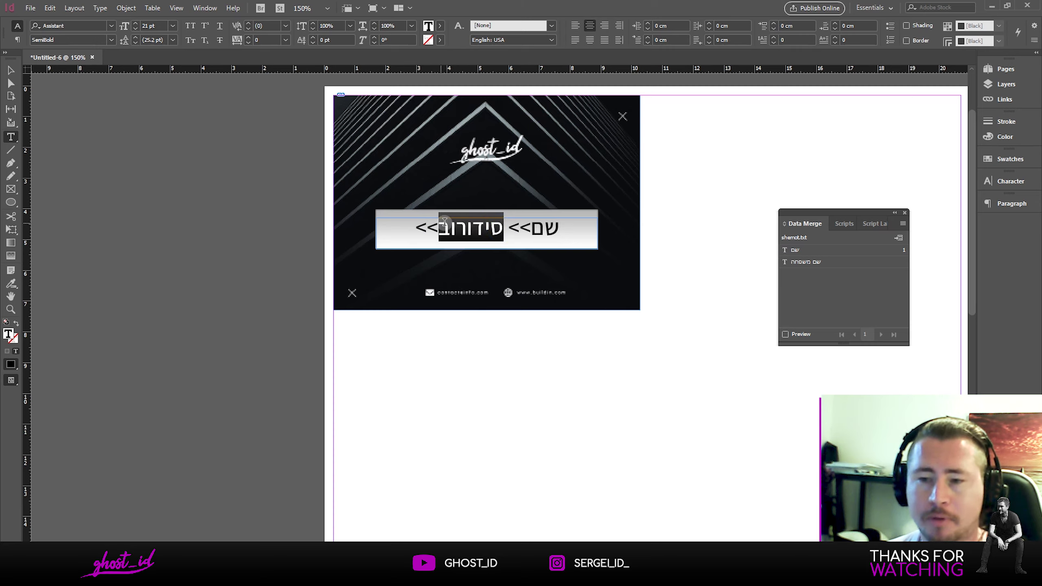
click(824, 263)
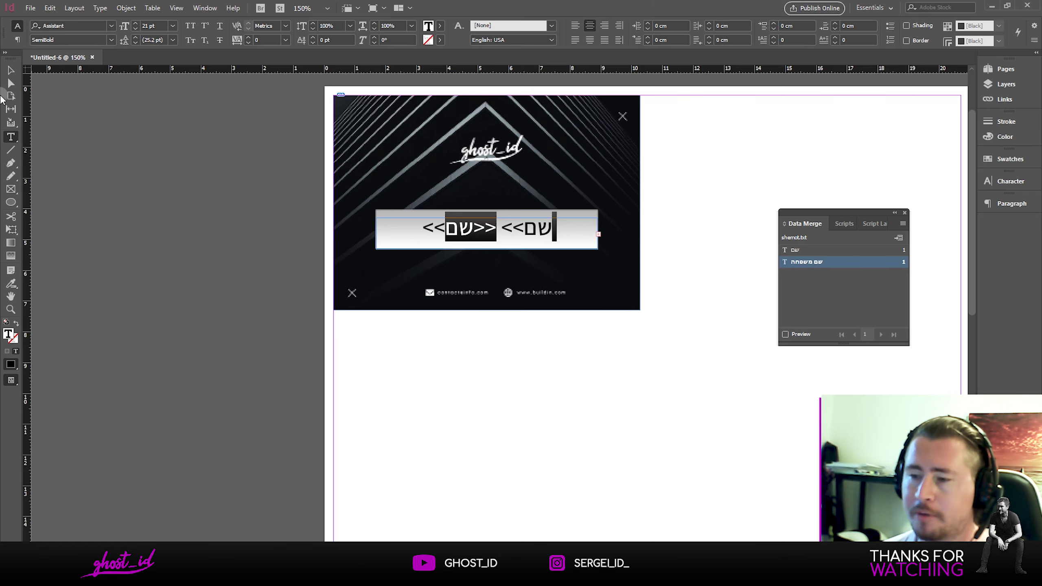
click(11, 70)
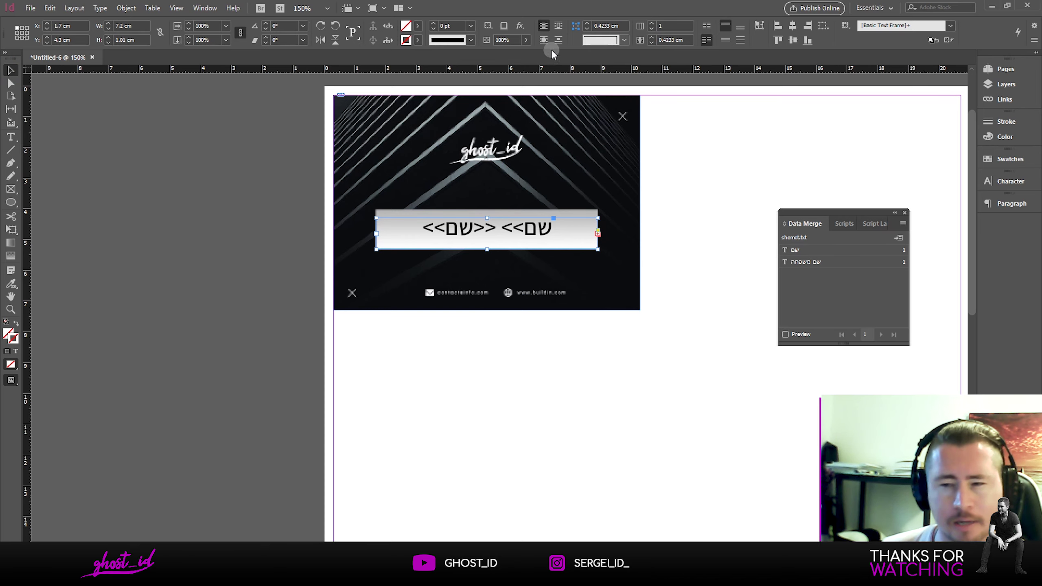
Step: Reduce all the placeholder text to 19 pt in the Character panel
double_click(523, 230)
key(ctrl+a)
click(1010, 181)
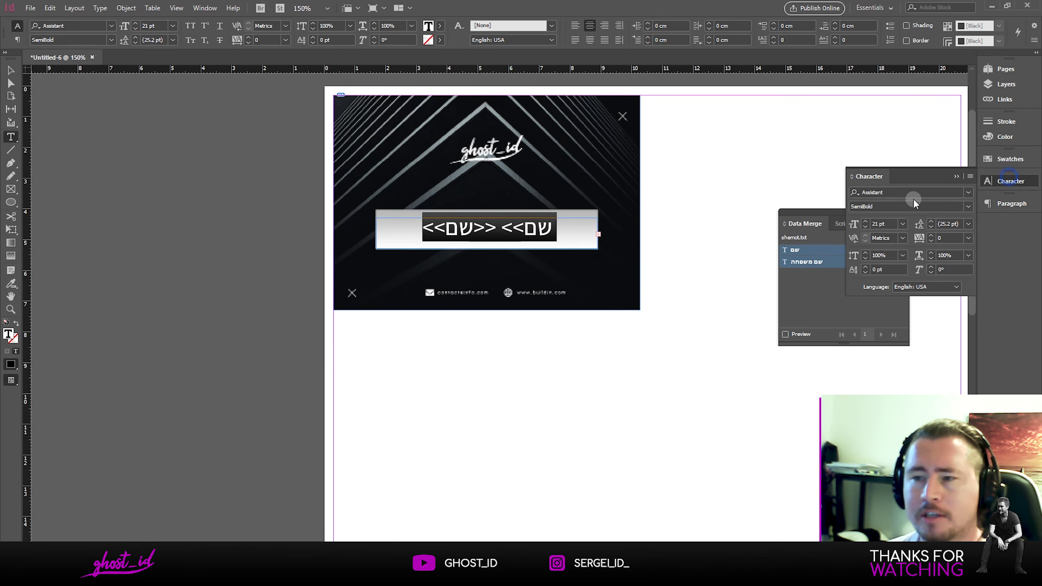
click(866, 228)
click(866, 228)
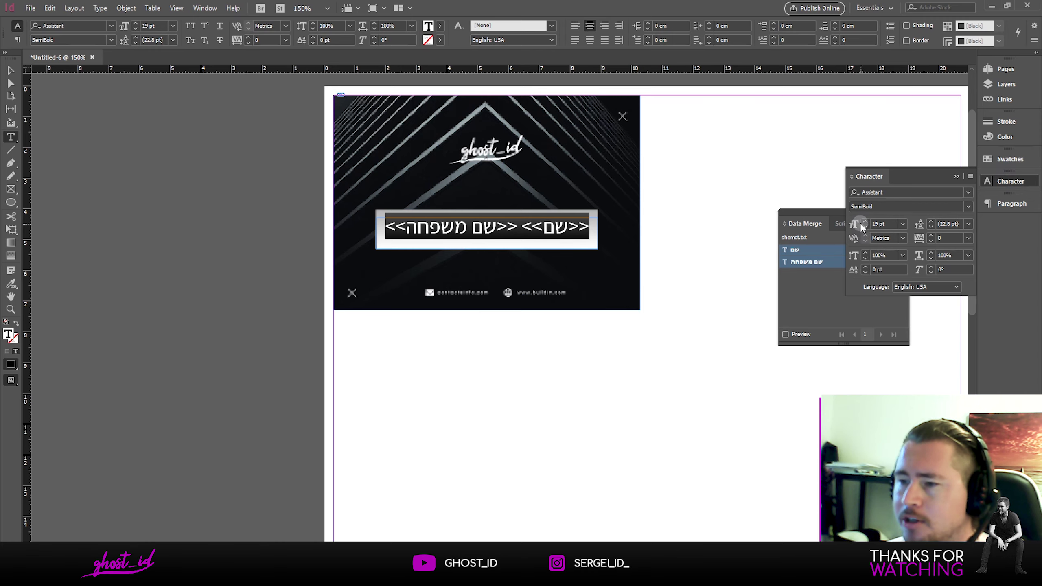
Step: Lower the name frame's top edge slightly and bring the Data Merge panel forward
click(10, 70)
scroll(429, 221, up, 2)
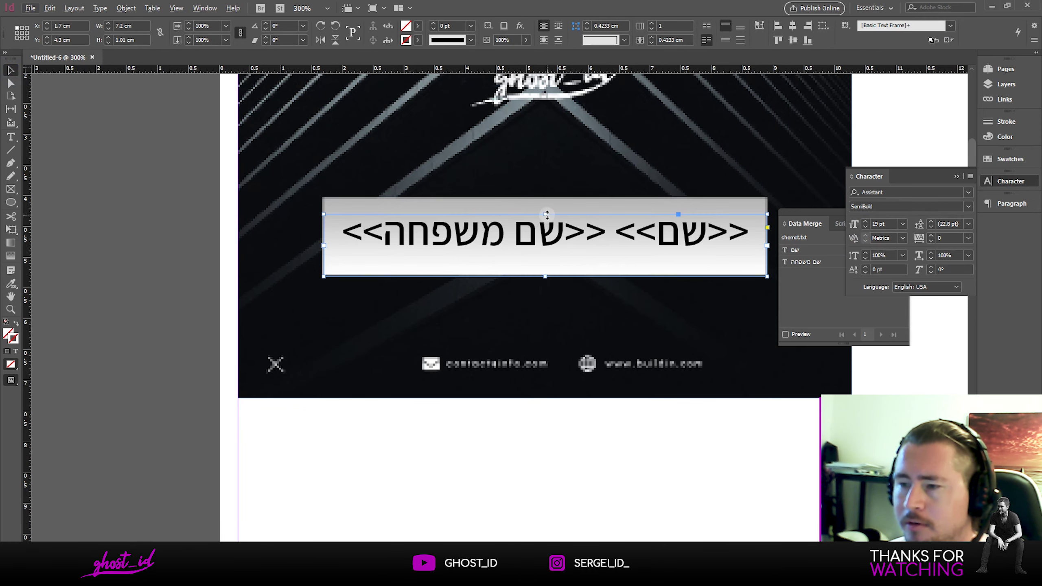
drag(547, 214, 547, 218)
scroll(516, 342, down, 3)
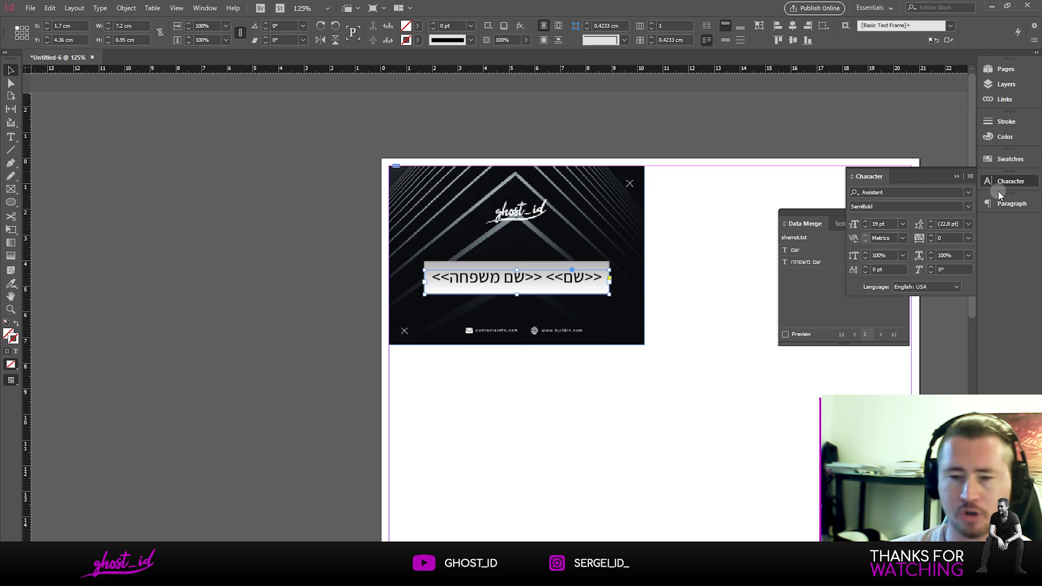
click(813, 225)
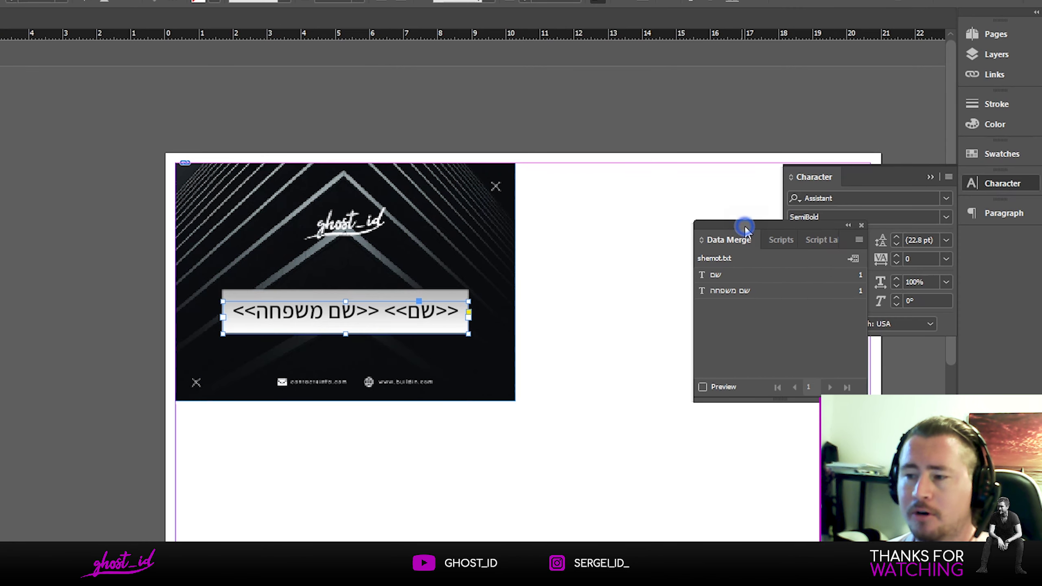
Step: Create the merged document with Multiple Records per page, previewing the multiple-record layout
click(855, 260)
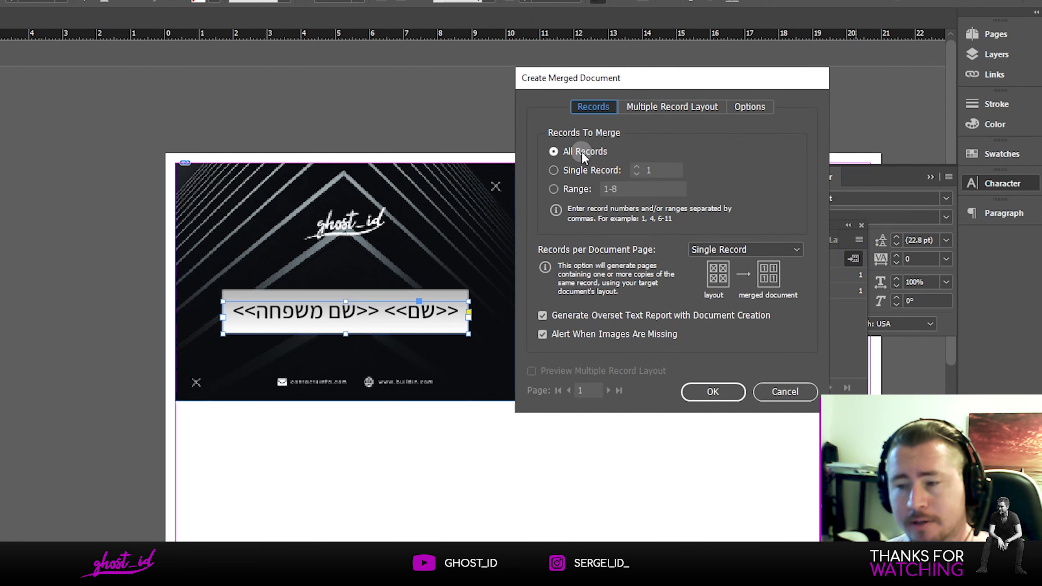
click(741, 249)
click(742, 280)
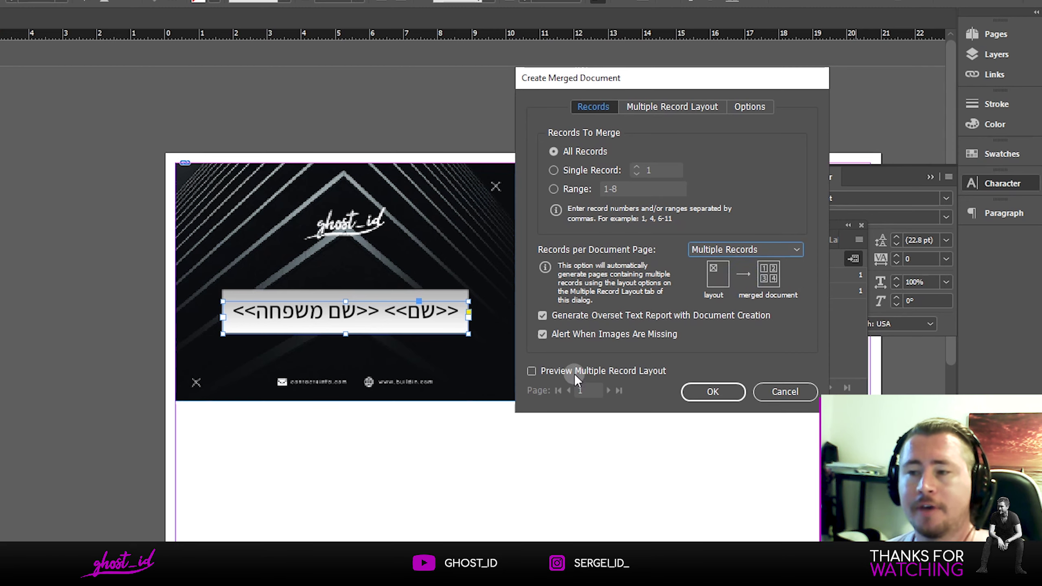
click(665, 115)
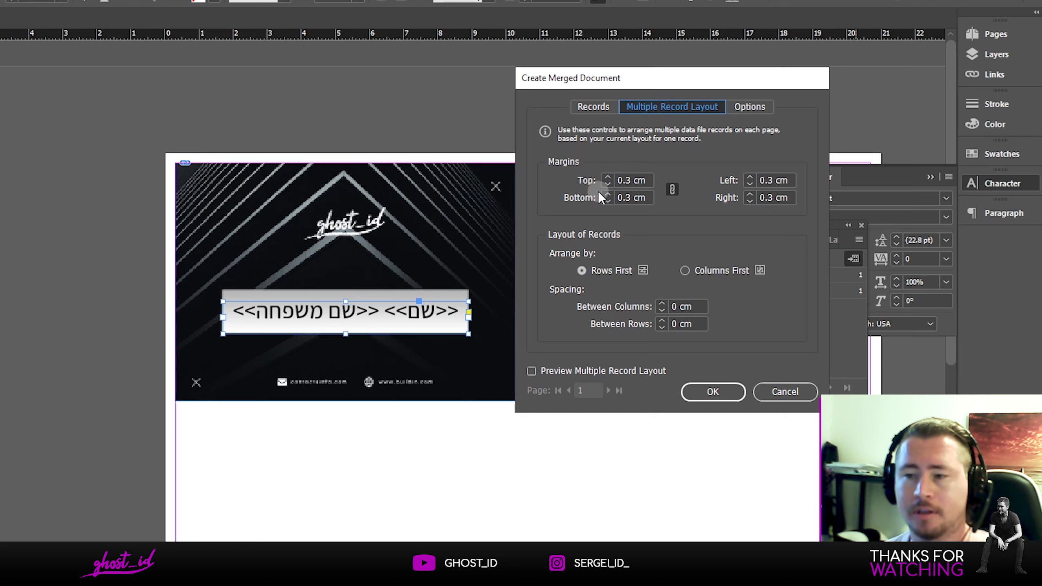
click(596, 105)
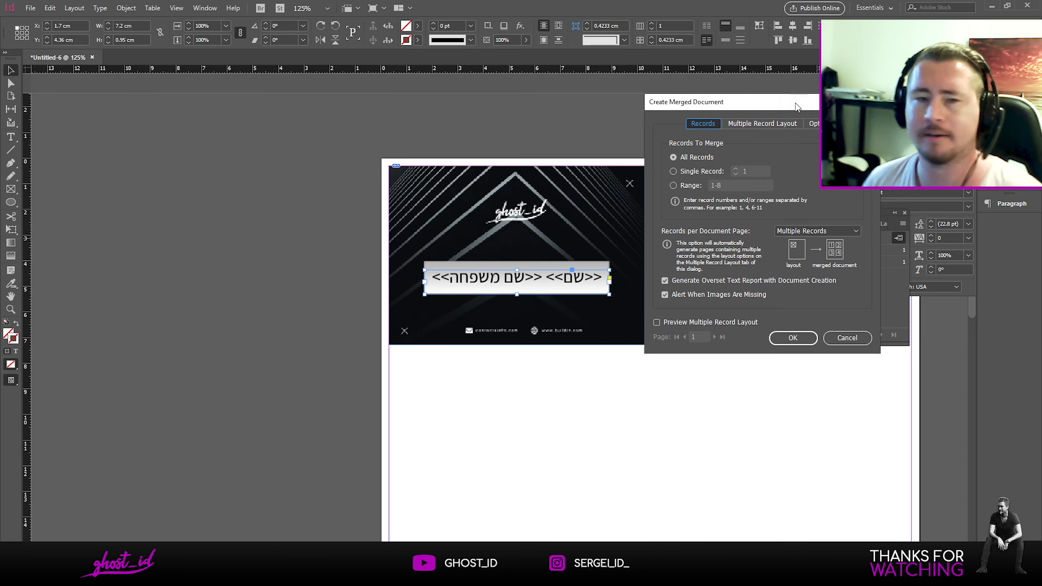
drag(795, 102, 260, 49)
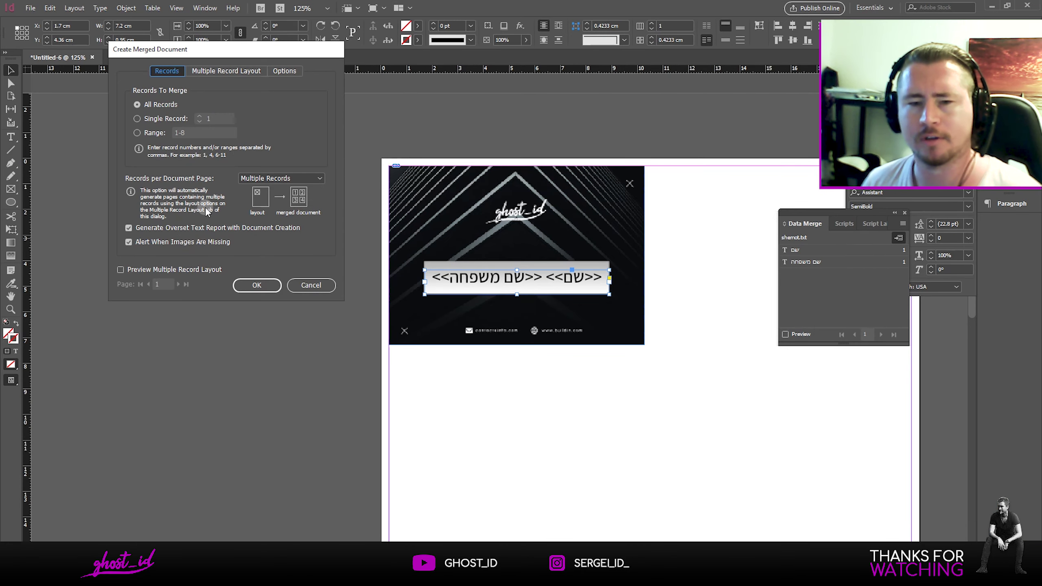
click(142, 270)
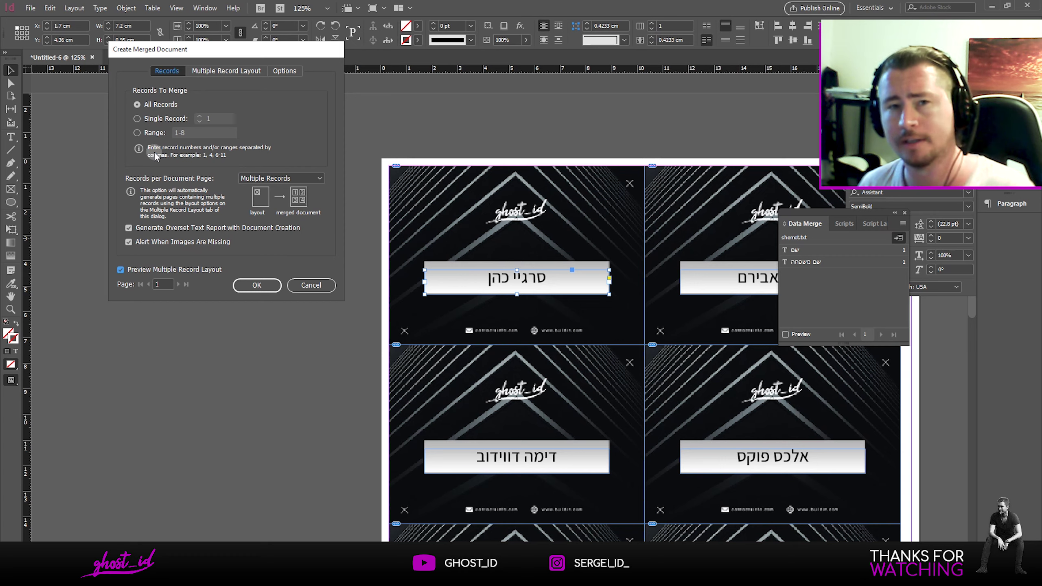
click(255, 287)
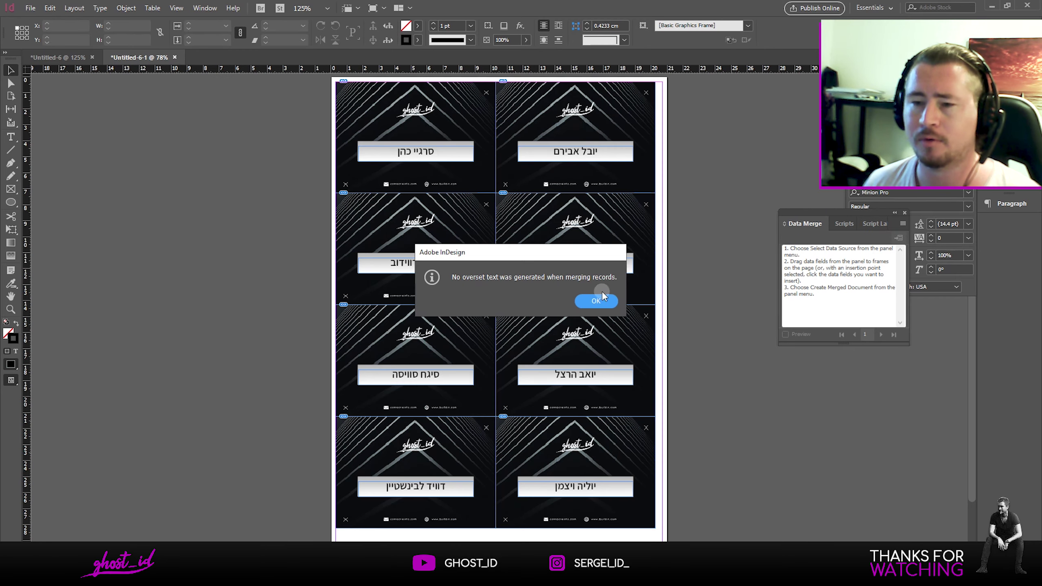
Step: Dismiss the overset text message and zoom to 150% to inspect the merged cards
click(598, 302)
key(ctrl+equal)
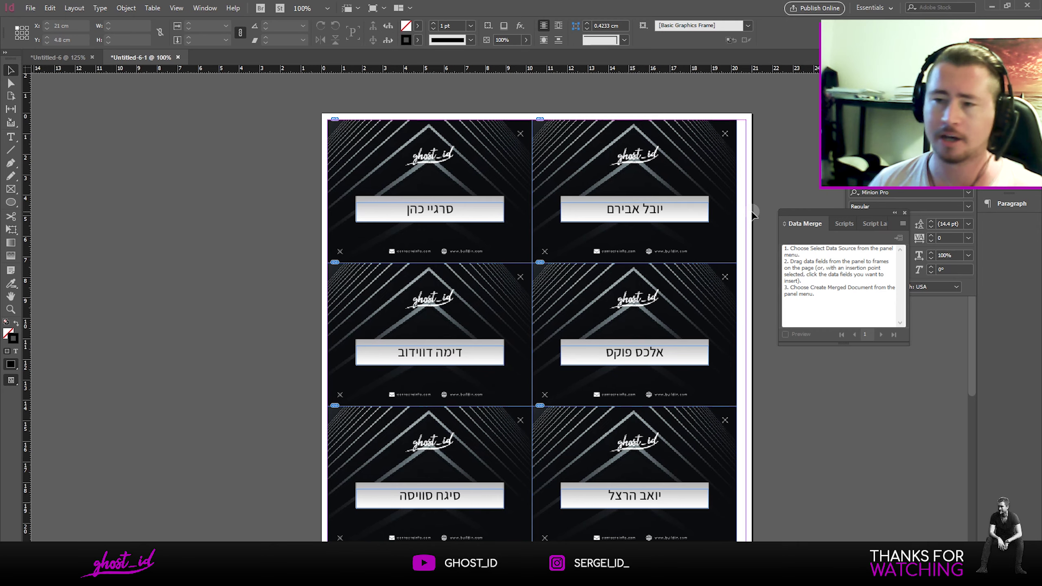
scroll(634, 247, down, 3)
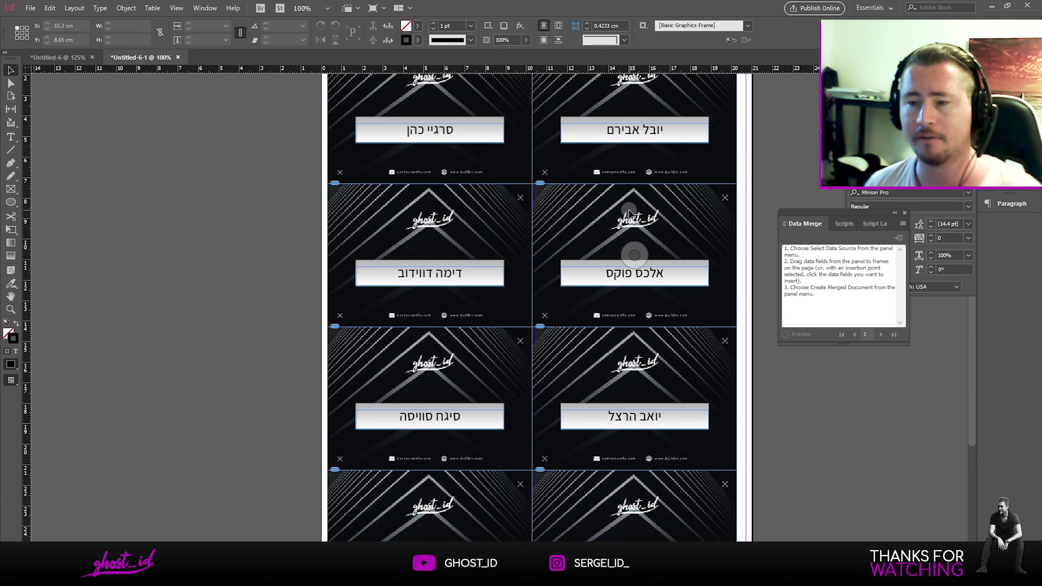
scroll(634, 237, up, 3)
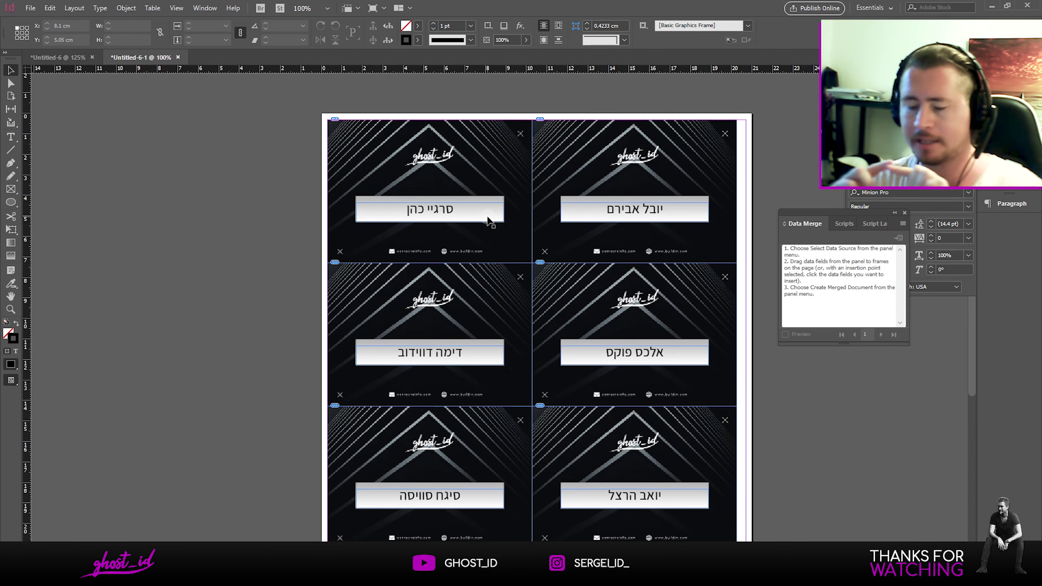
click(469, 193)
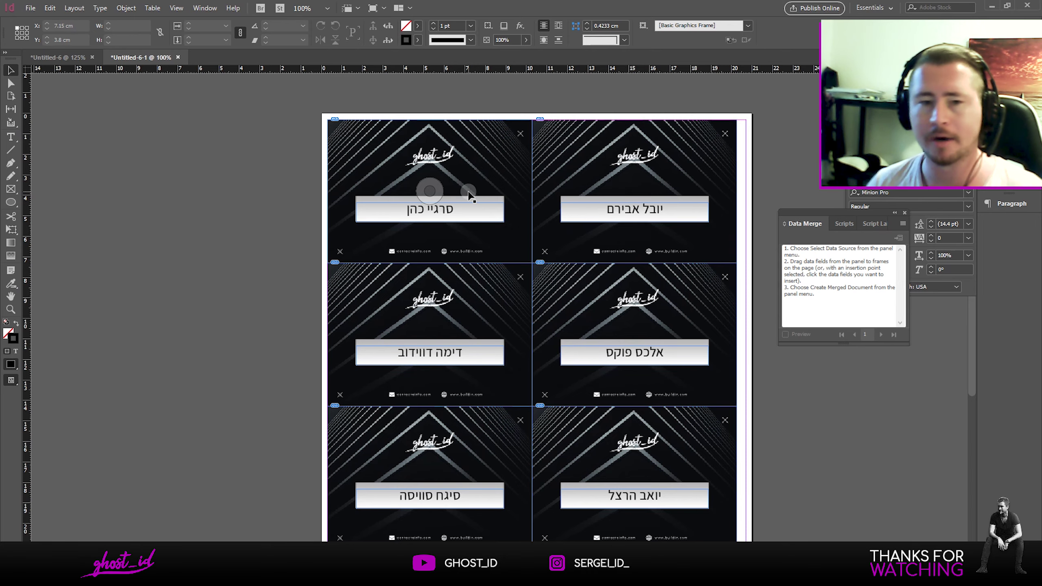
click(11, 136)
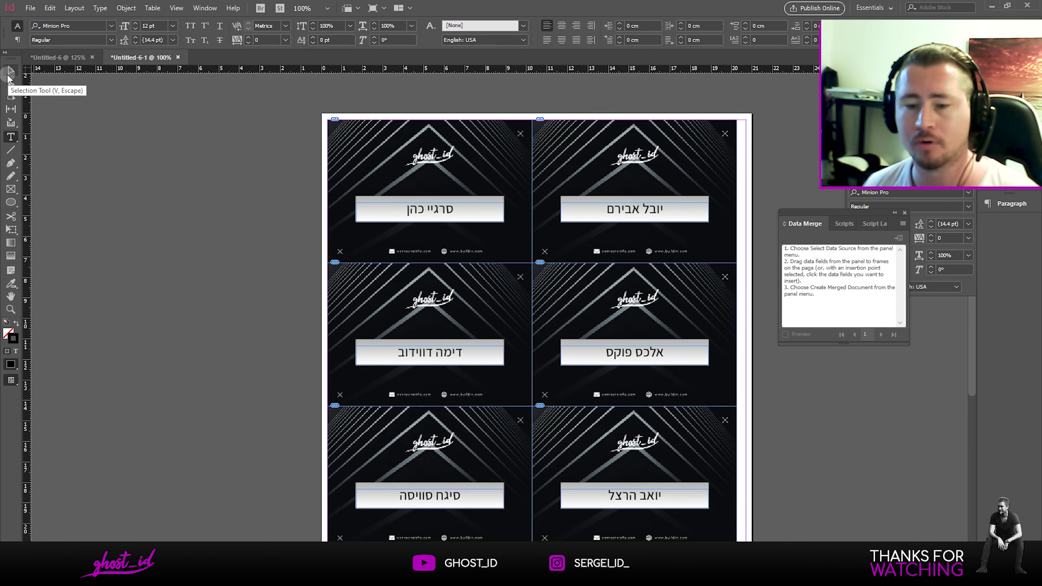
click(11, 71)
key(ctrl+=)
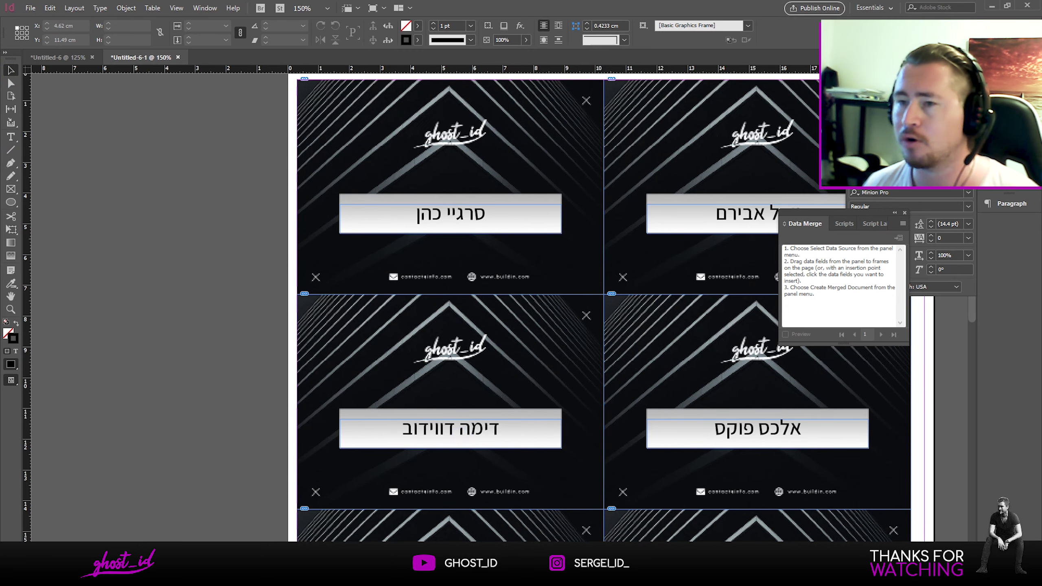
key(alt+Tab)
Step: Place the shemot Notepad window beside the cards to compare names, then return to InDesign
drag(409, 44, 204, 44)
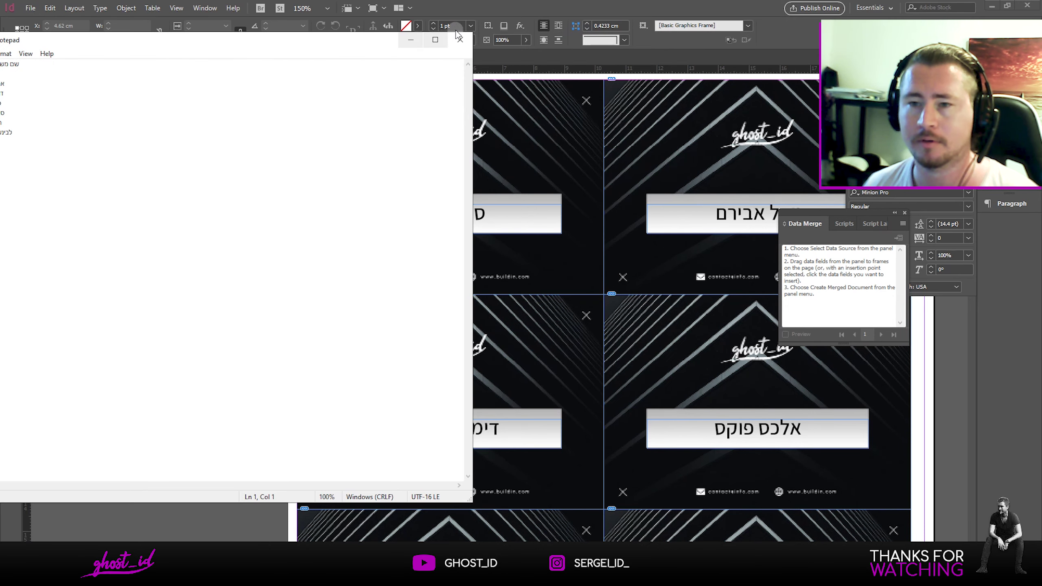
drag(471, 31, 244, 151)
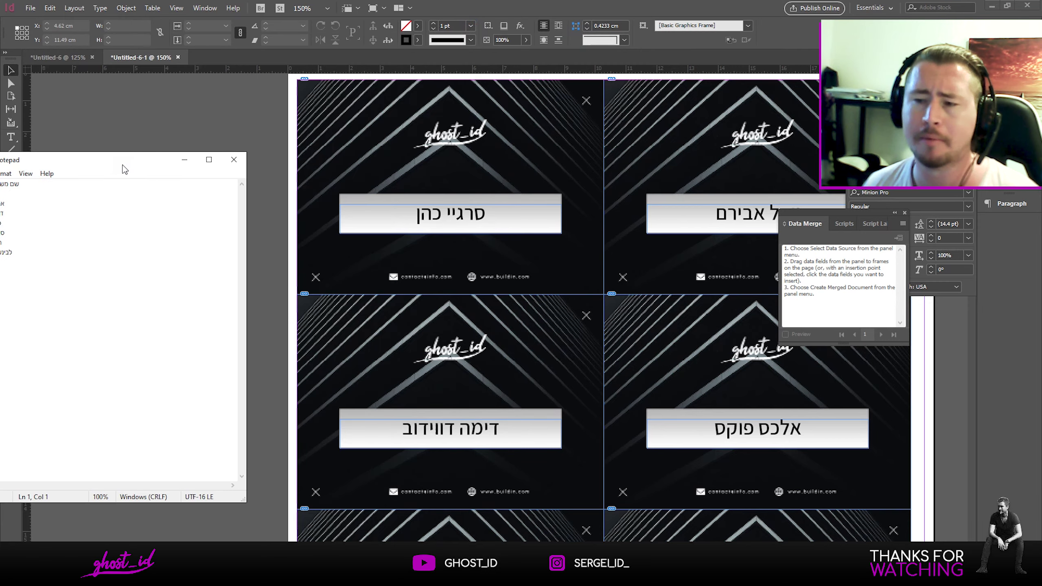
drag(119, 158, 190, 75)
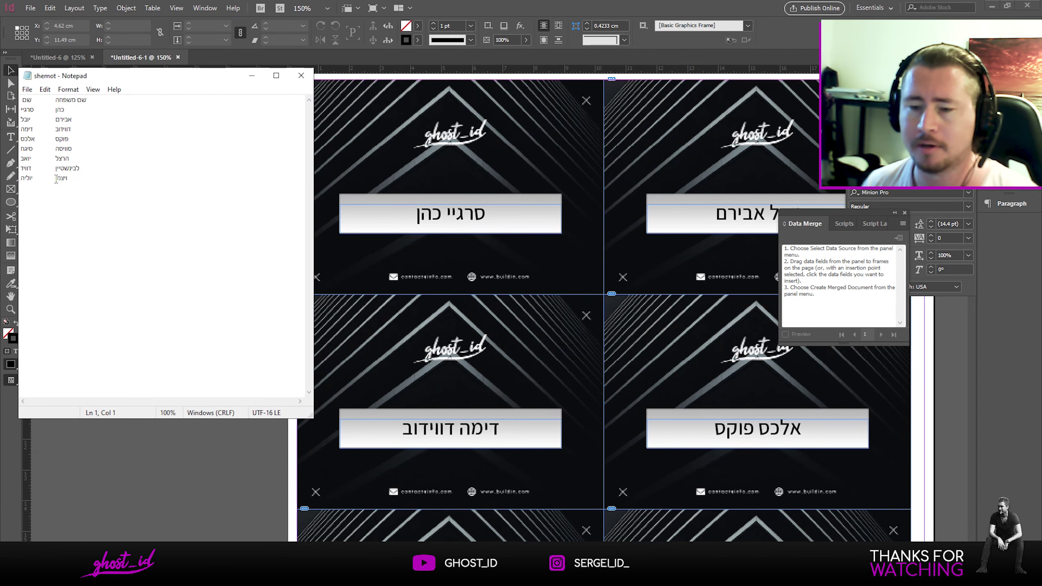
scroll(565, 414, down, 10)
click(540, 400)
scroll(585, 338, right, 5)
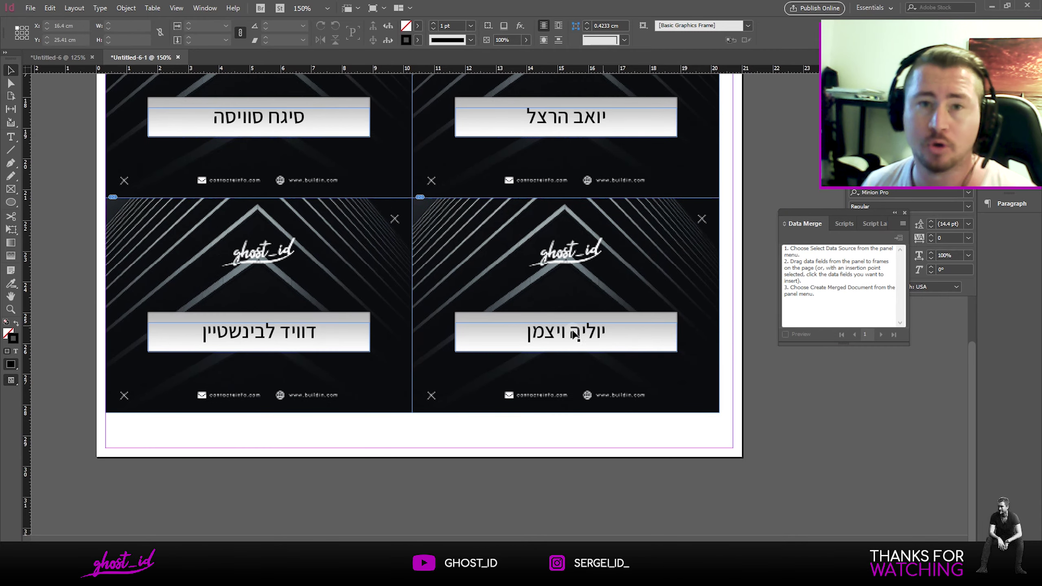
scroll(500, 310, up, 9)
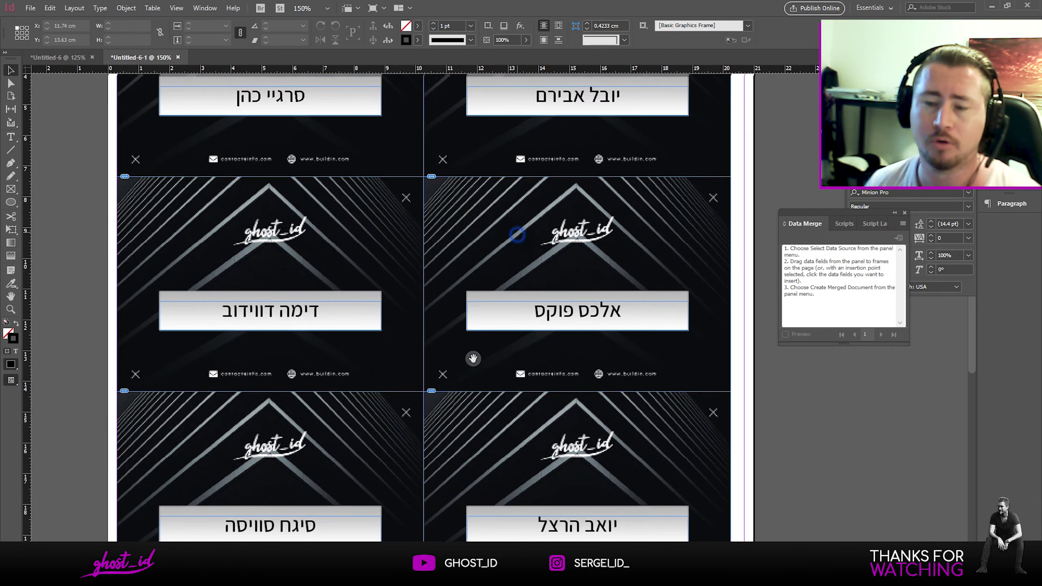
alt+scroll(475, 358, down, 2)
drag(456, 277, 538, 325)
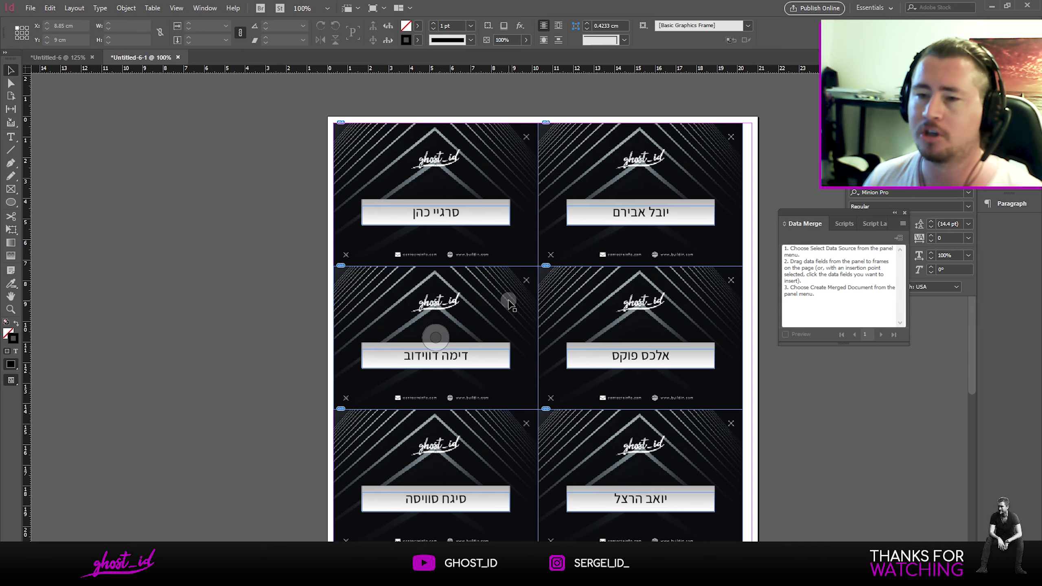
scroll(485, 257, down, 5)
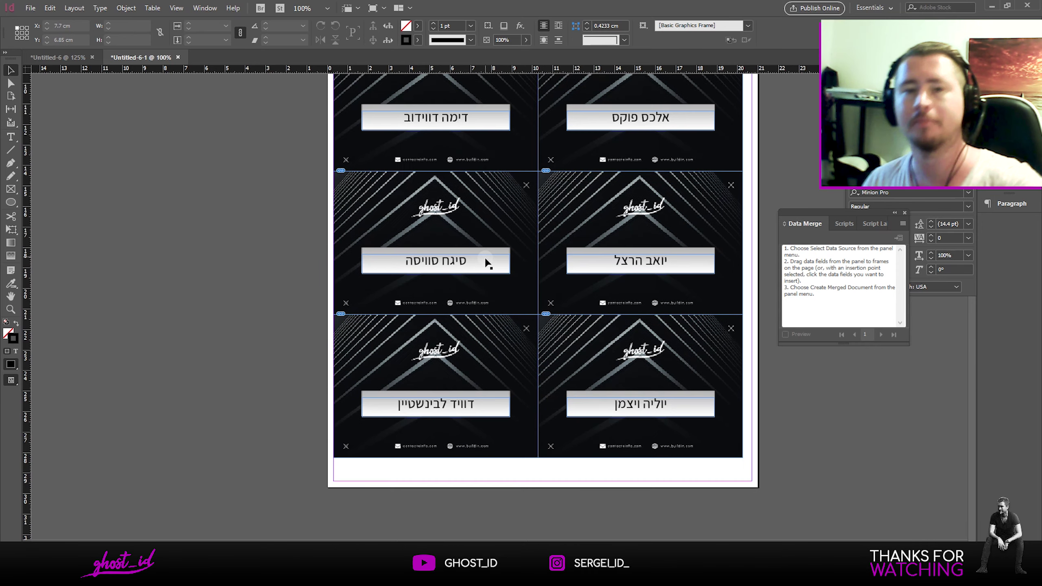
scroll(460, 346, up, 3)
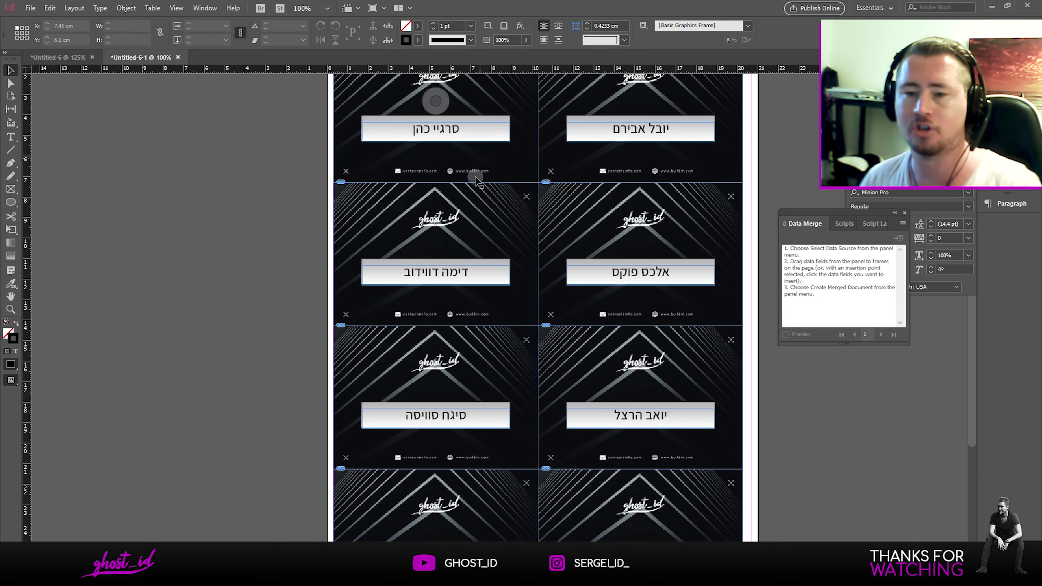
scroll(442, 226, up, 3)
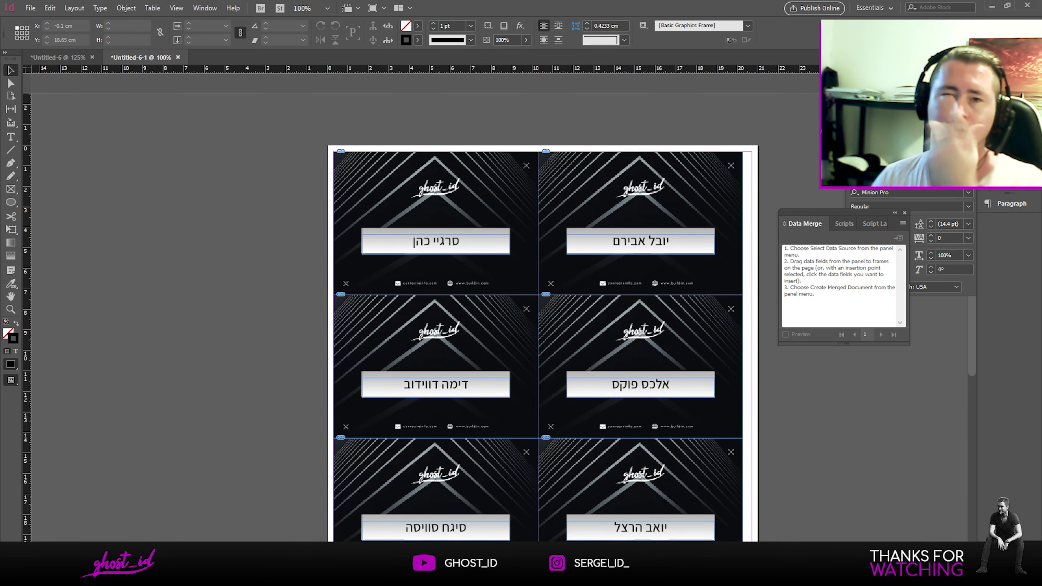
mouse_move(332, 577)
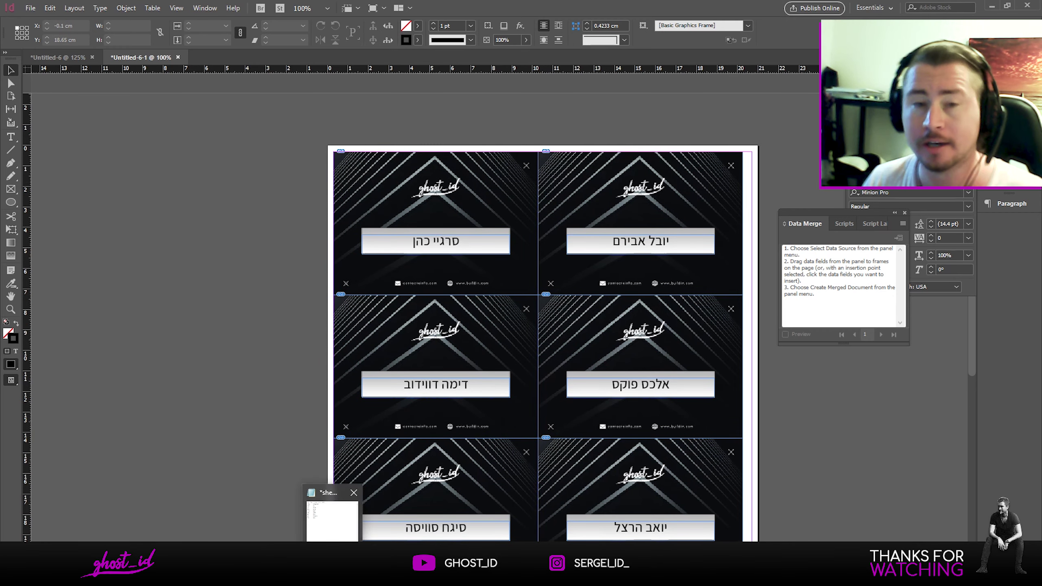